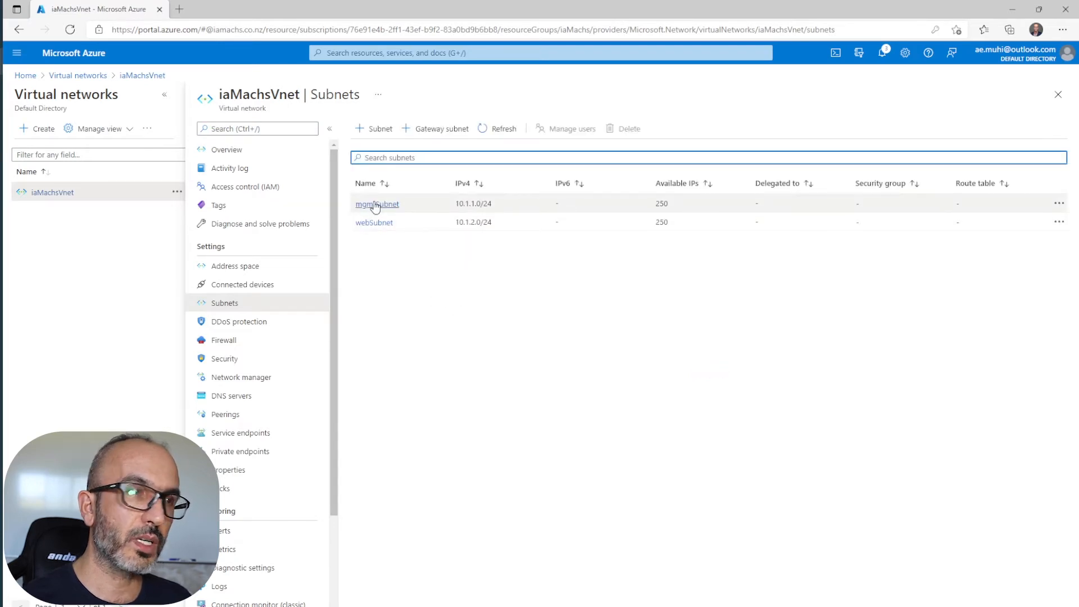
Review the address range and network security group settings of mgmtSubnet and webSubnet in iaMachsVnet
click(376, 204)
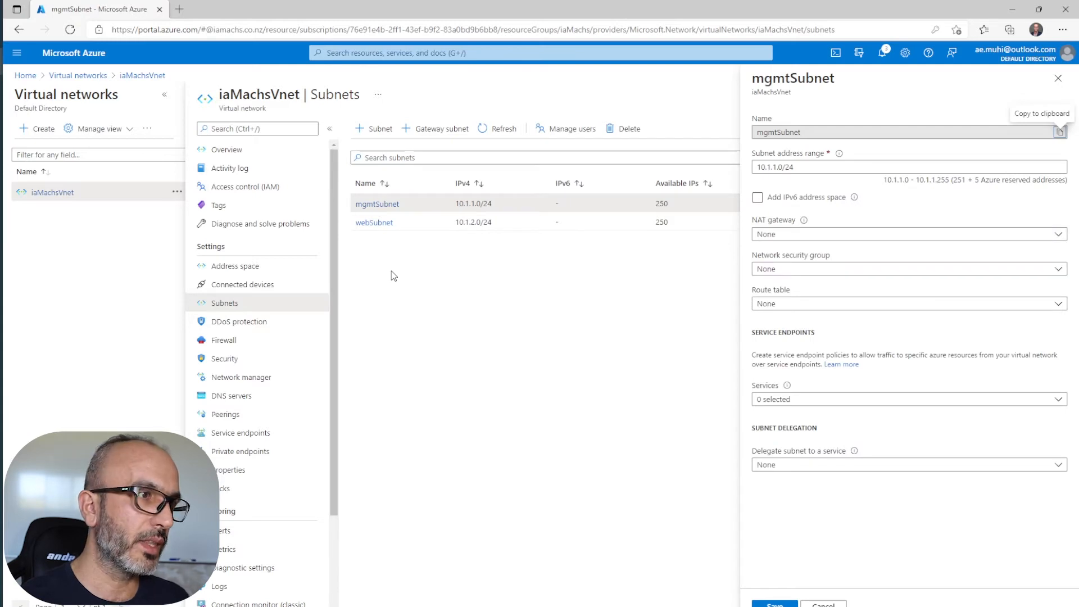
click(373, 222)
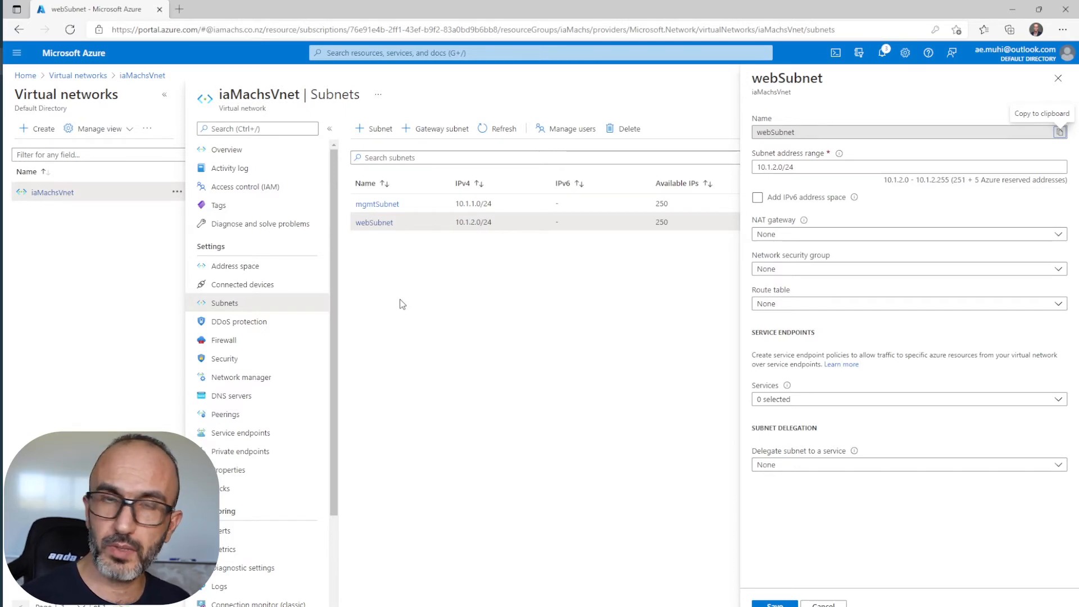
click(377, 204)
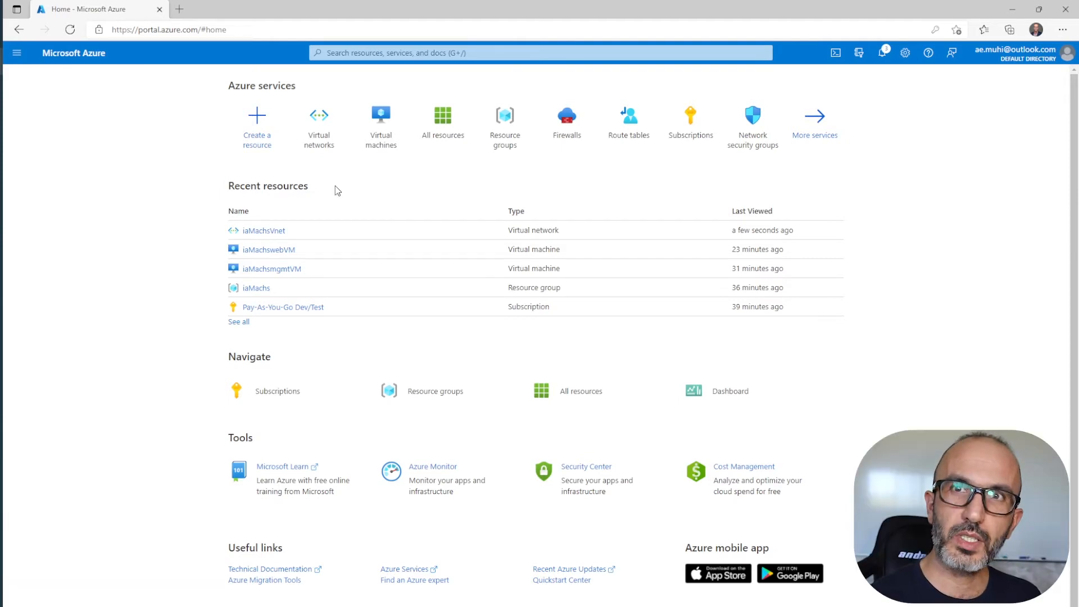
Search the portal for network security groups and start creating a new one
click(370, 53)
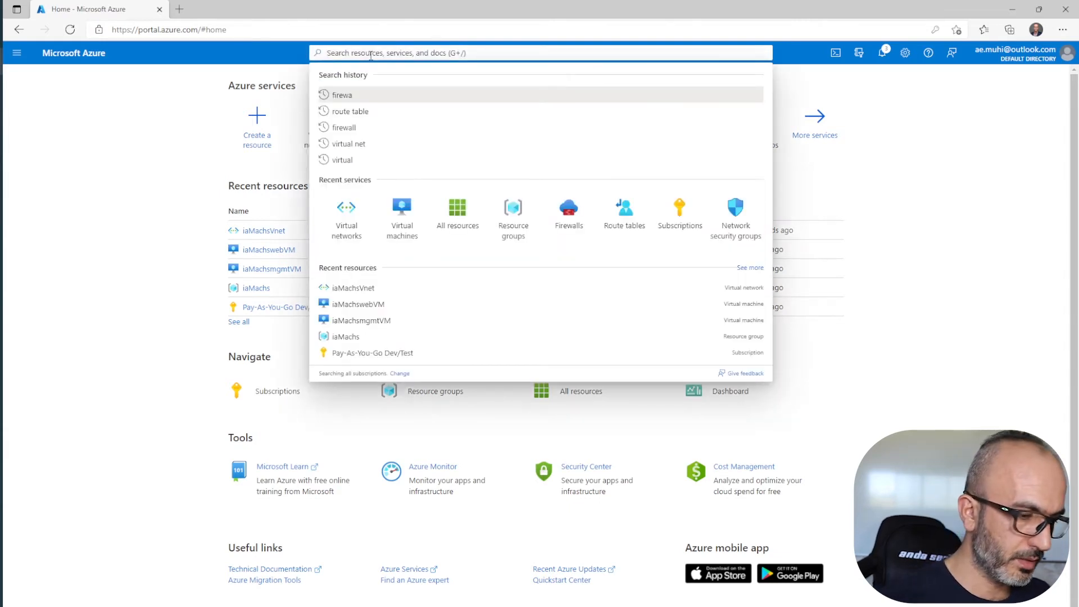
text(network)
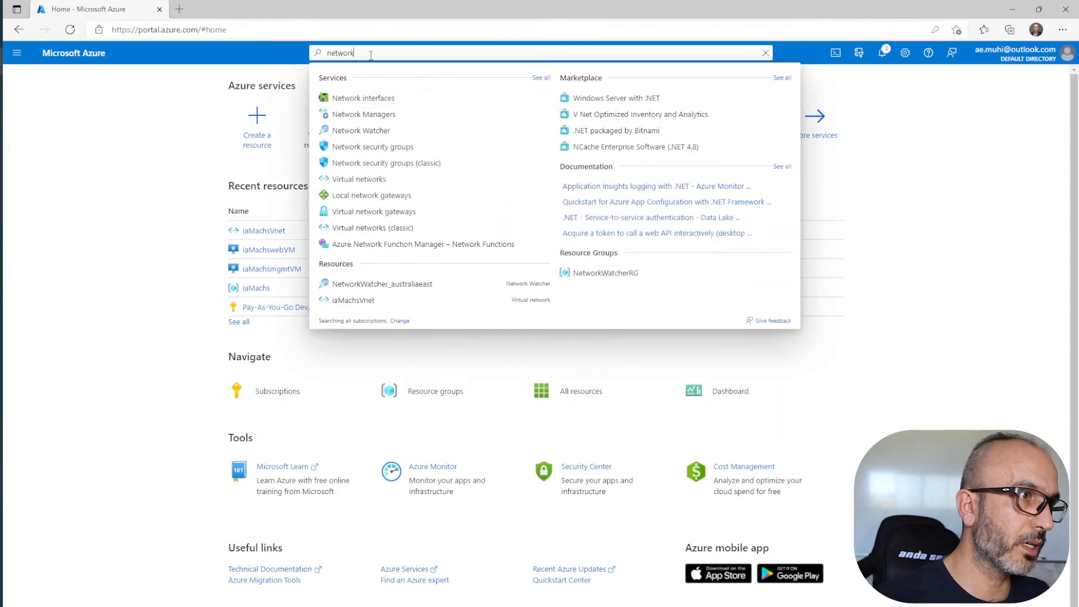
text( securi)
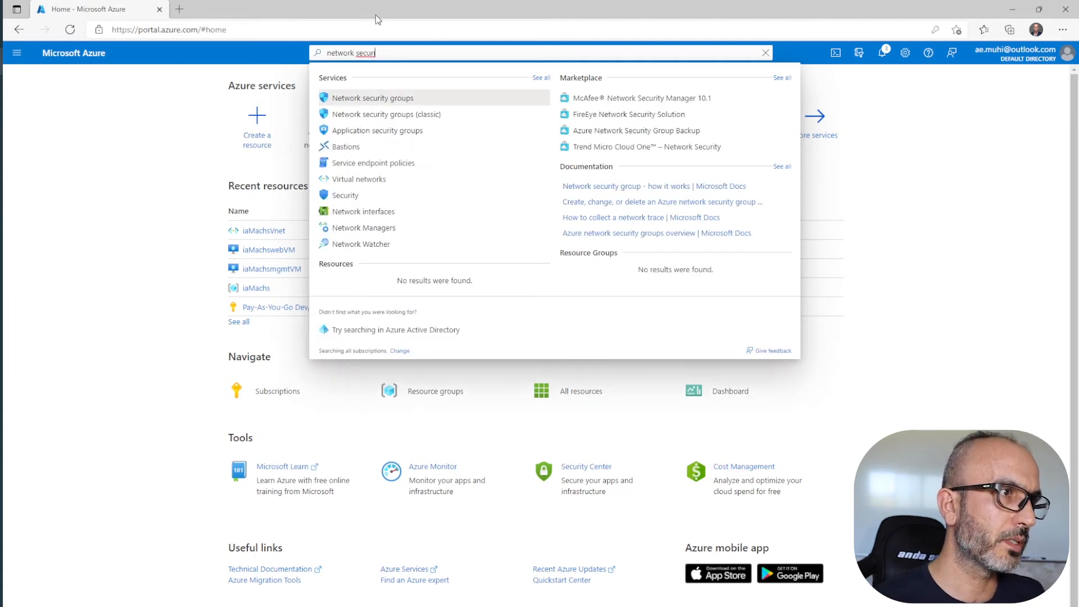
click(368, 99)
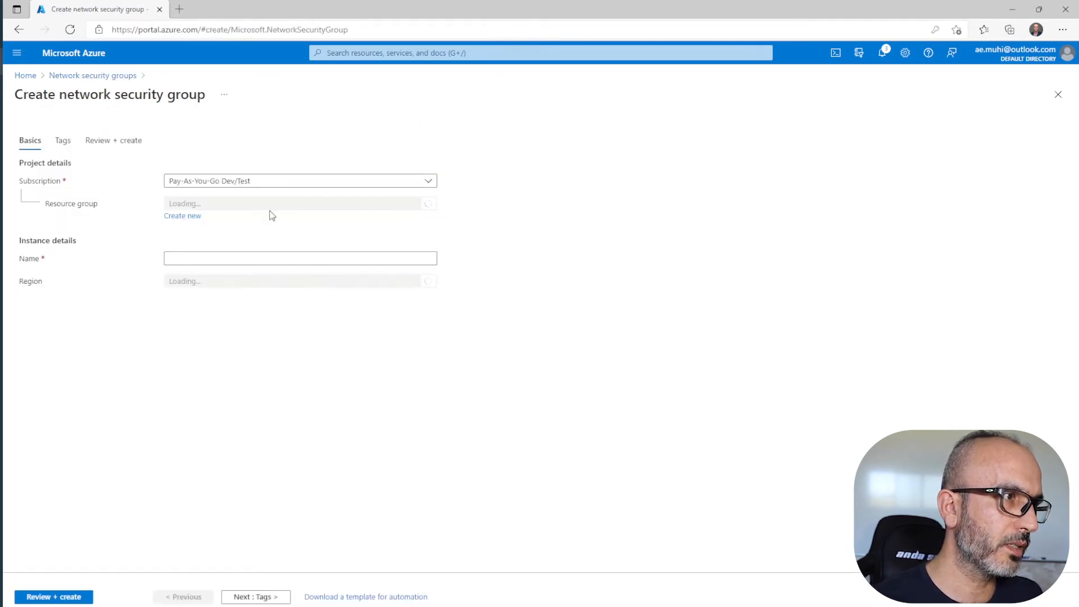
Place the new network security group in resource group iaMachs and name it iaMachsNSG
click(235, 207)
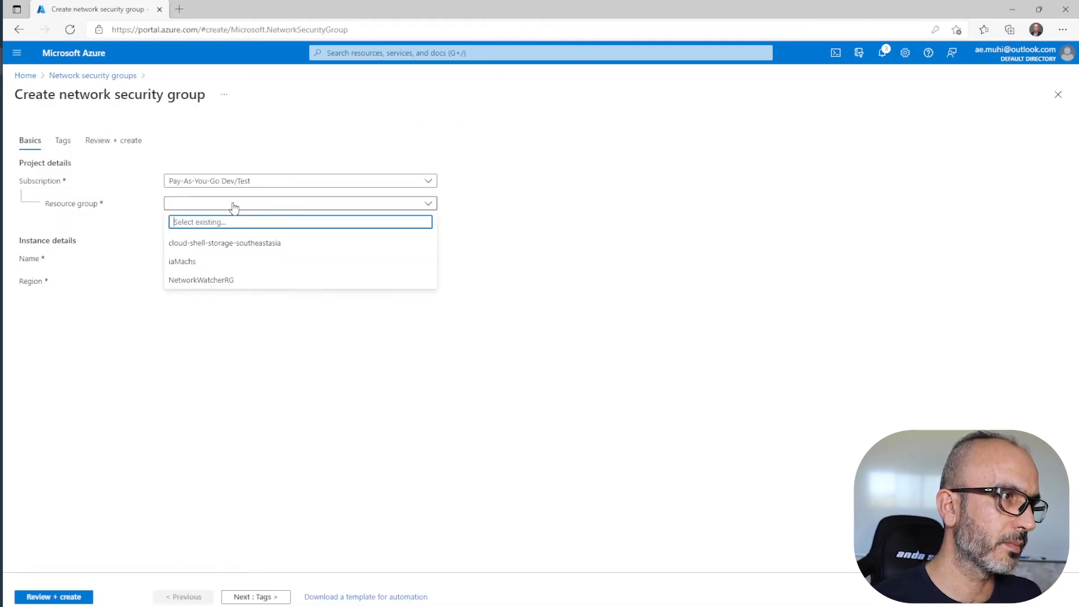
click(212, 262)
click(186, 260)
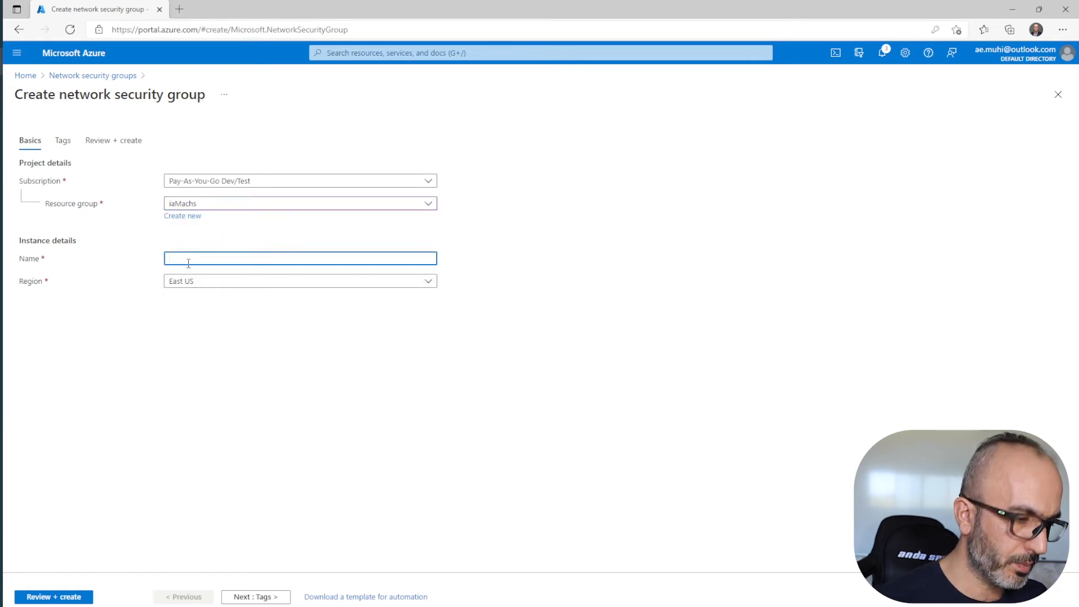
text(iaMachs)
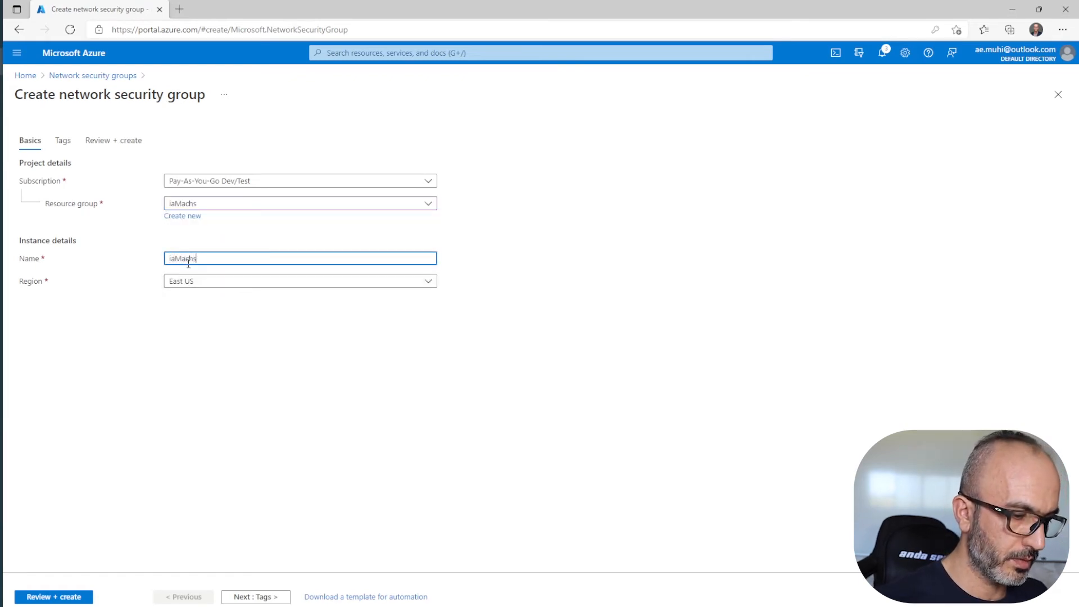
text(NSG)
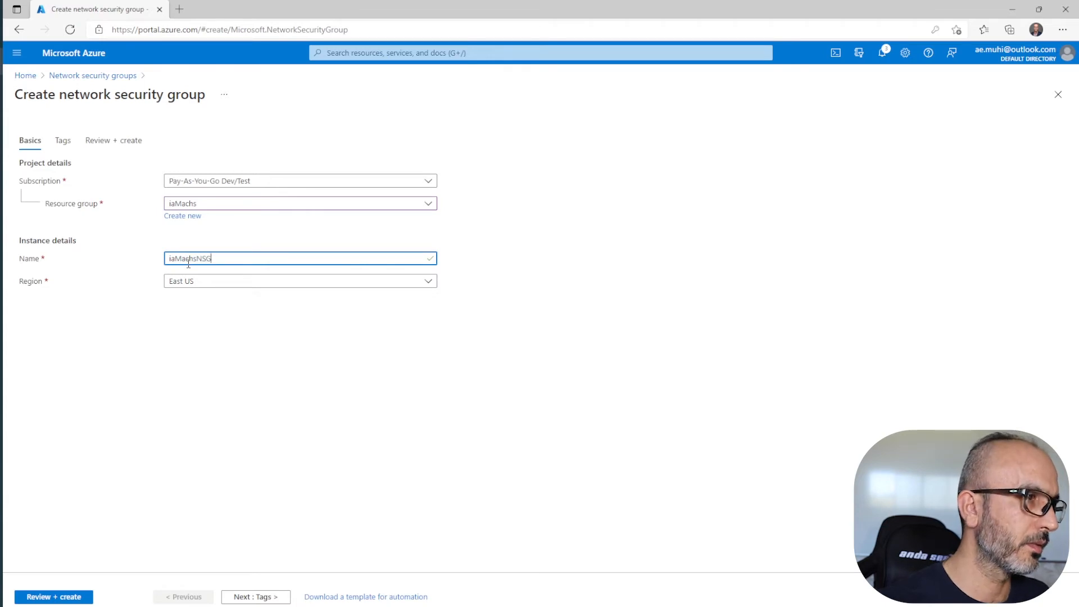
Set the network security group's region to Australia East, then validate and create it
click(231, 281)
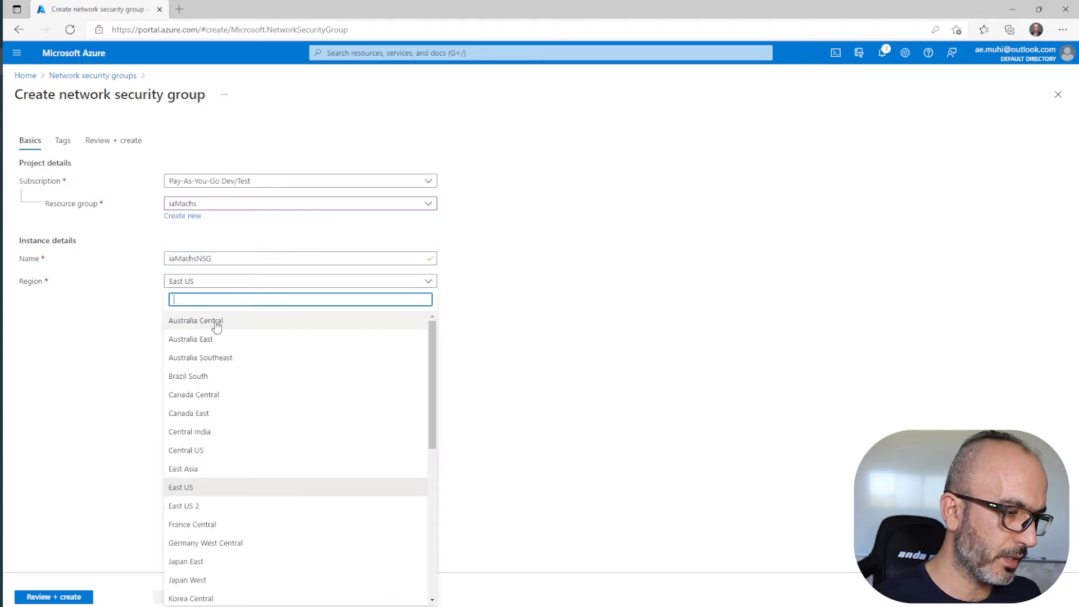
text(aus)
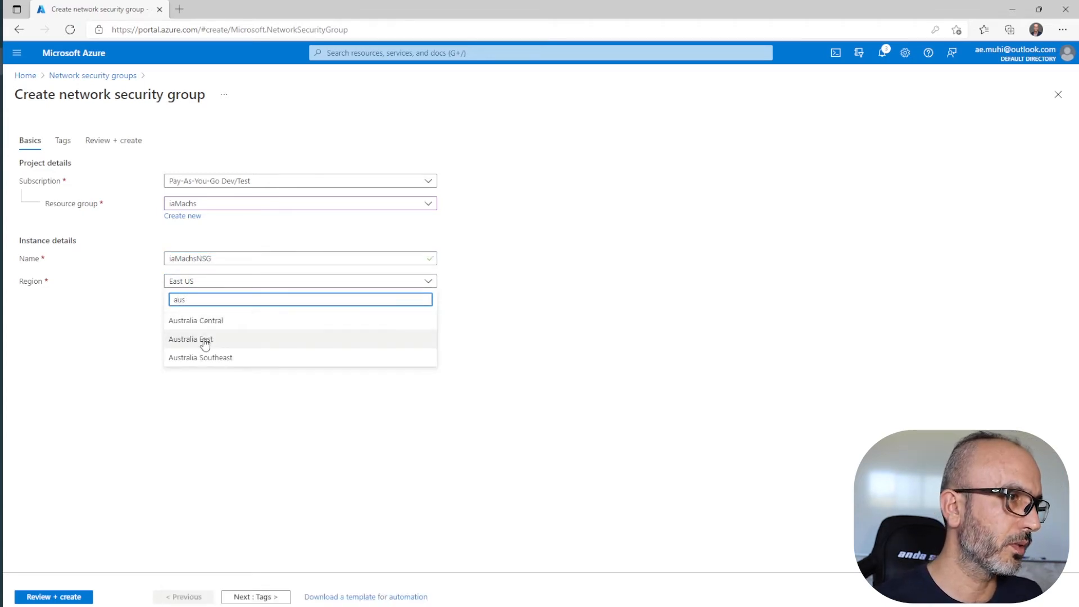
click(204, 339)
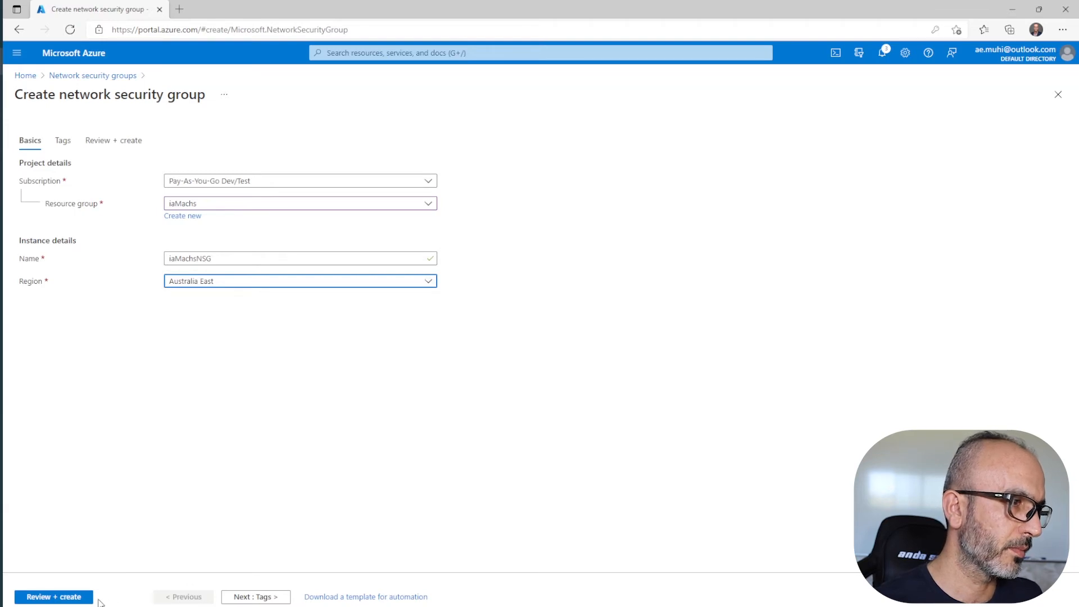
click(70, 596)
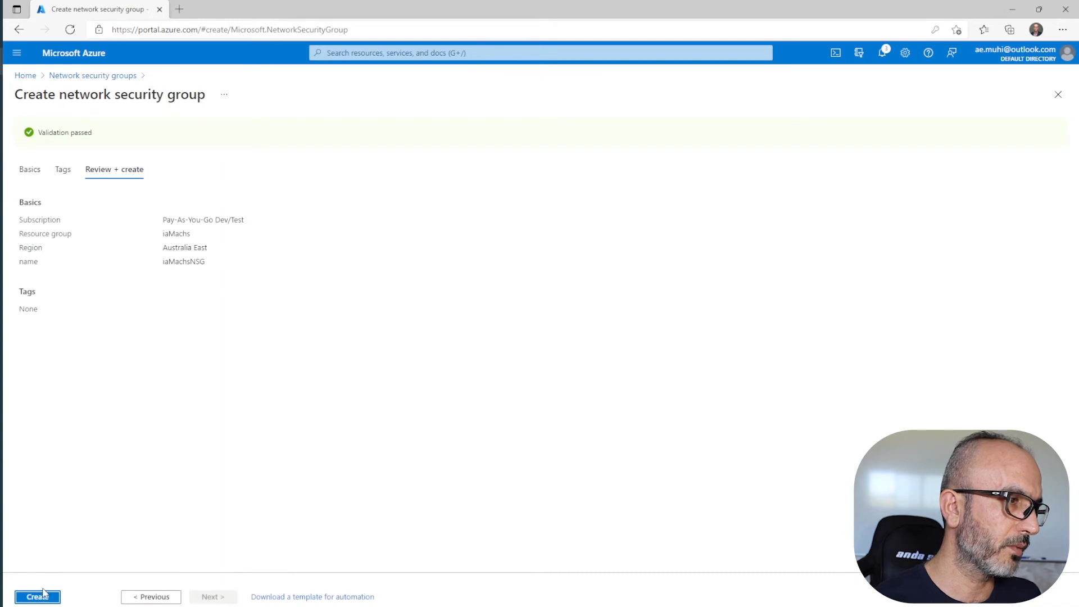
click(39, 596)
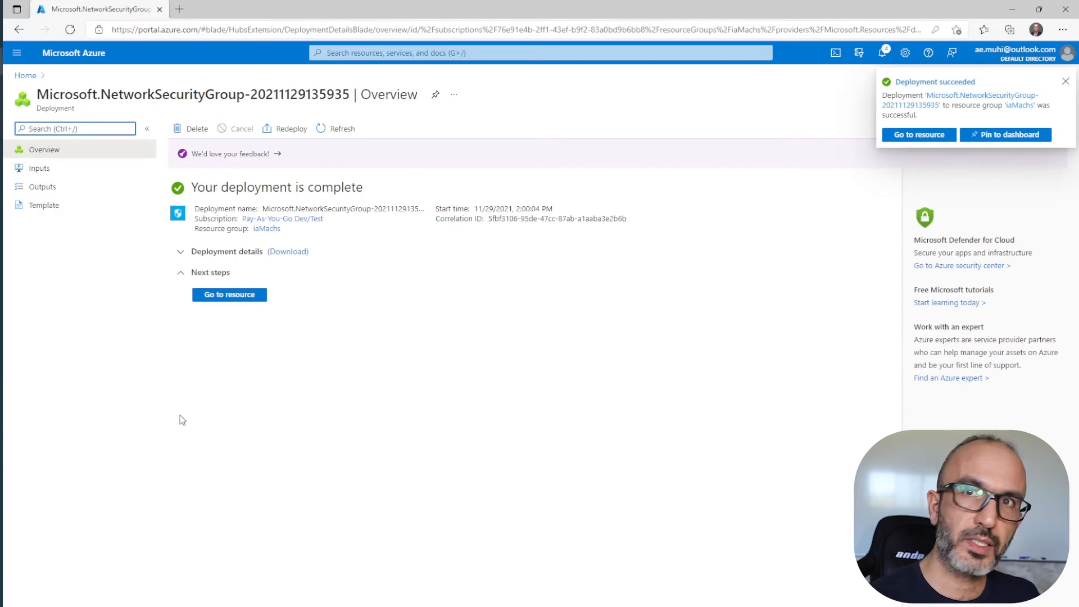
Return to the portal home, find the application security groups service and start creating a new group
click(26, 76)
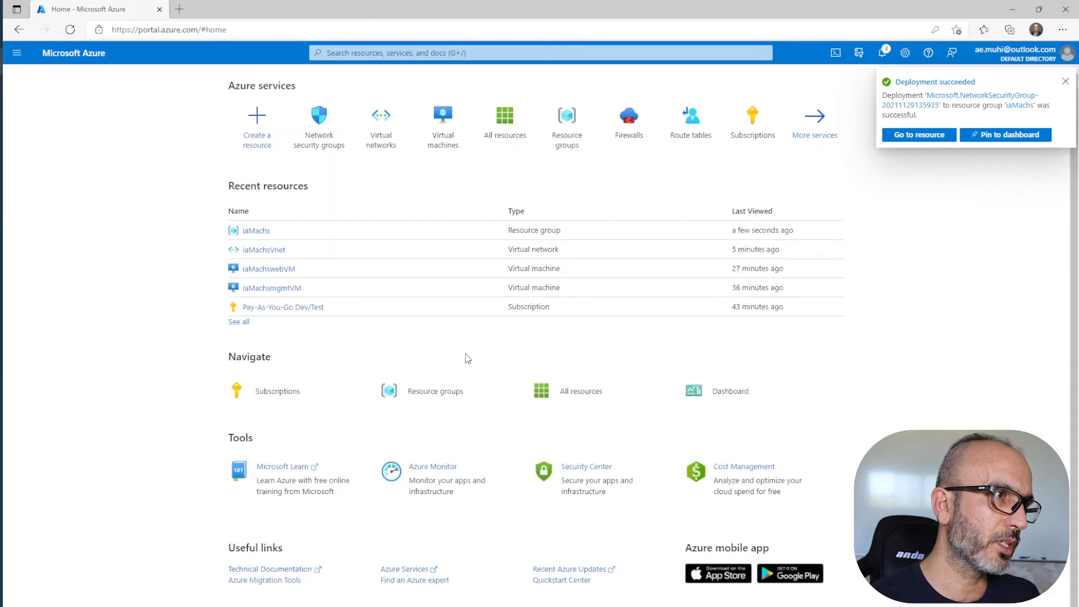
click(382, 53)
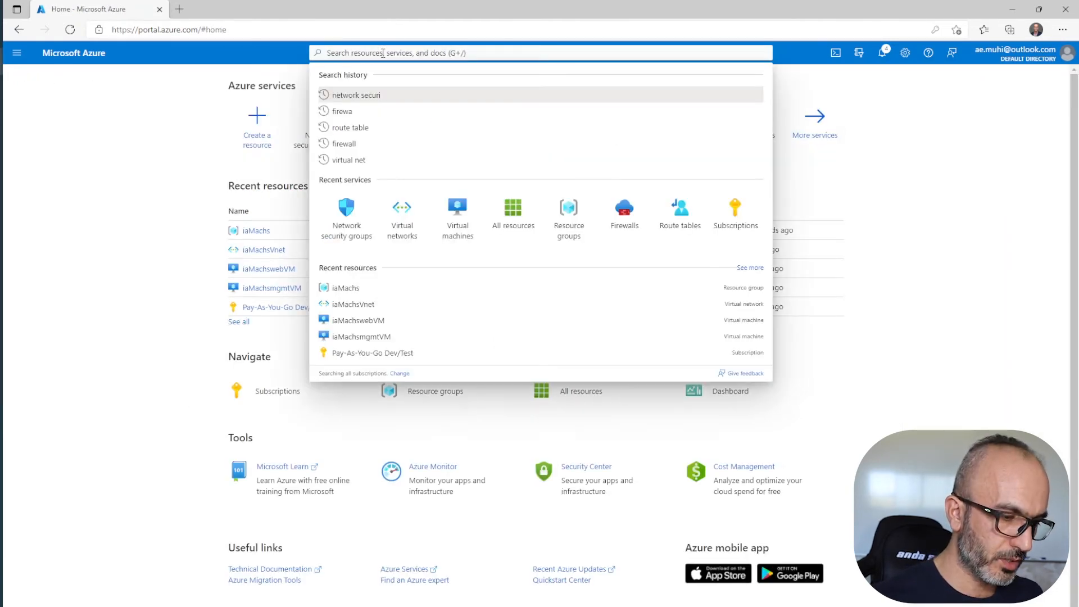
text(applicatio)
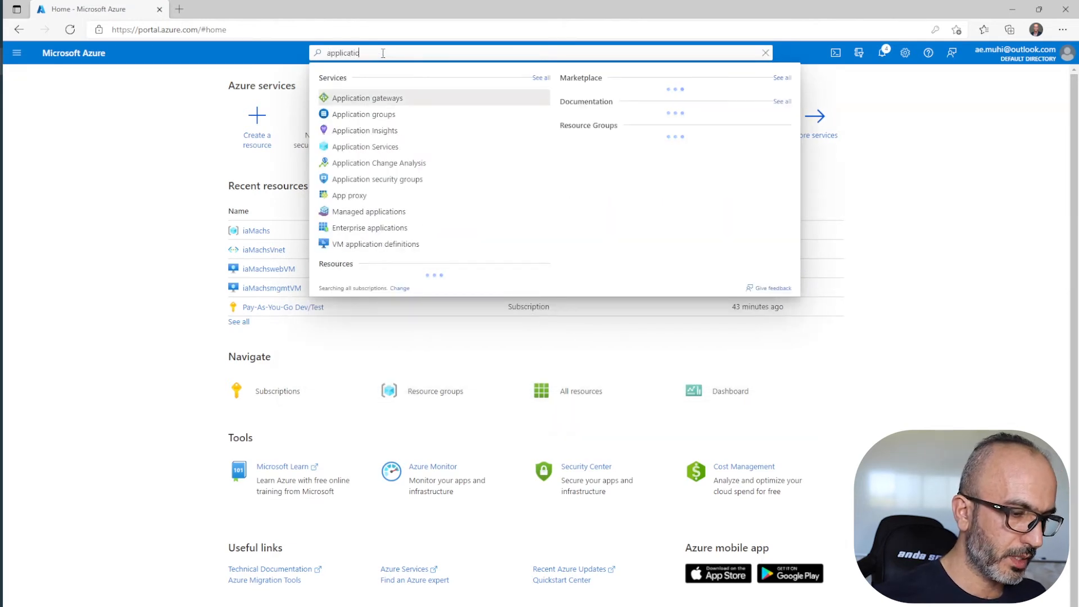
text(n secur)
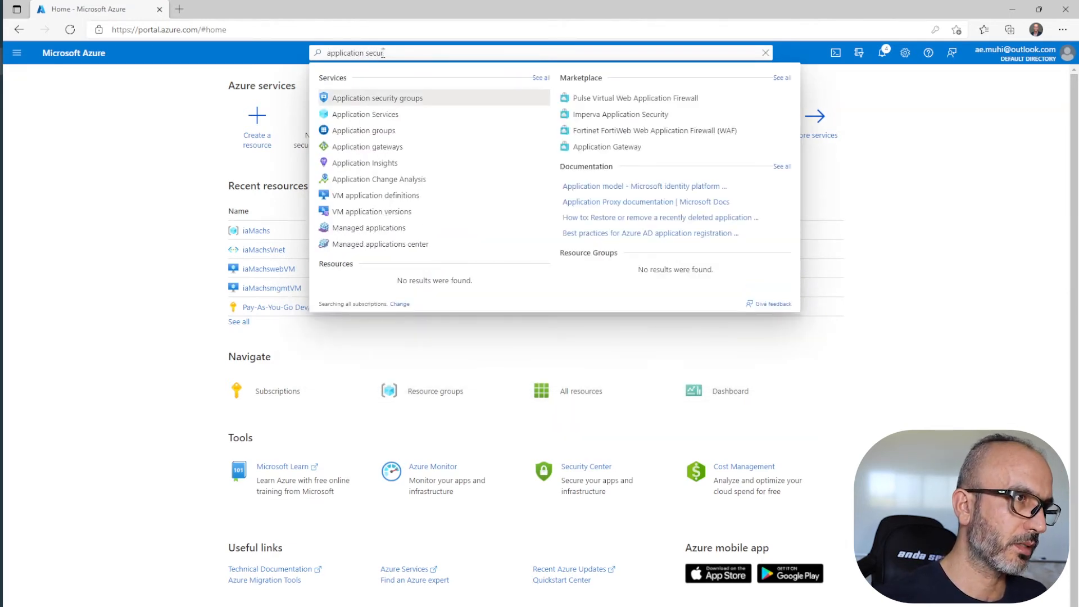
click(397, 99)
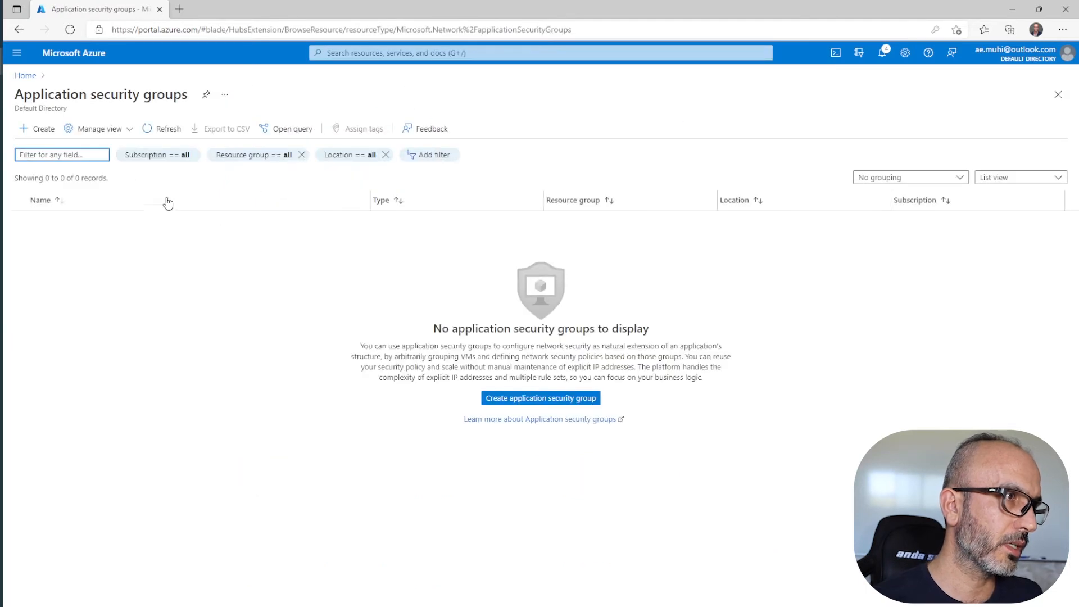
click(32, 130)
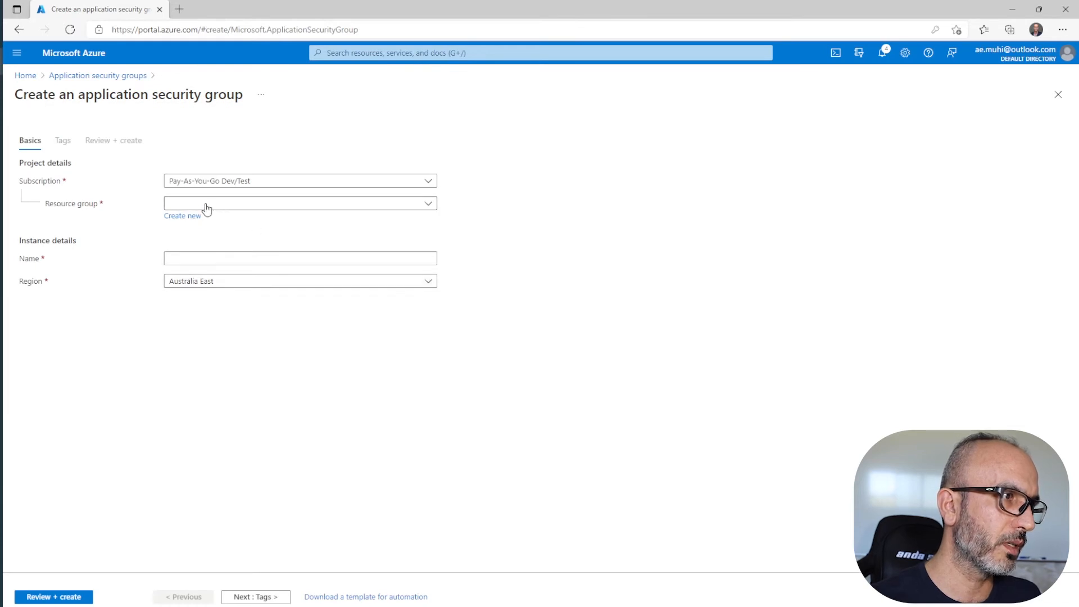
Place the new application security group in resource group iaMachs and name it mgmtASG
click(204, 206)
click(202, 263)
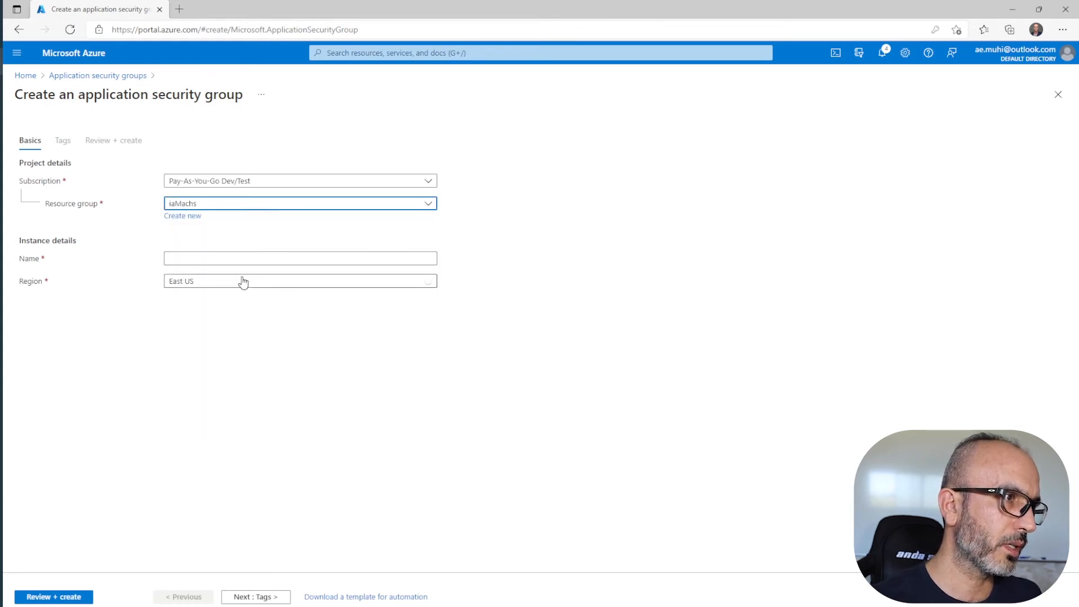
click(206, 259)
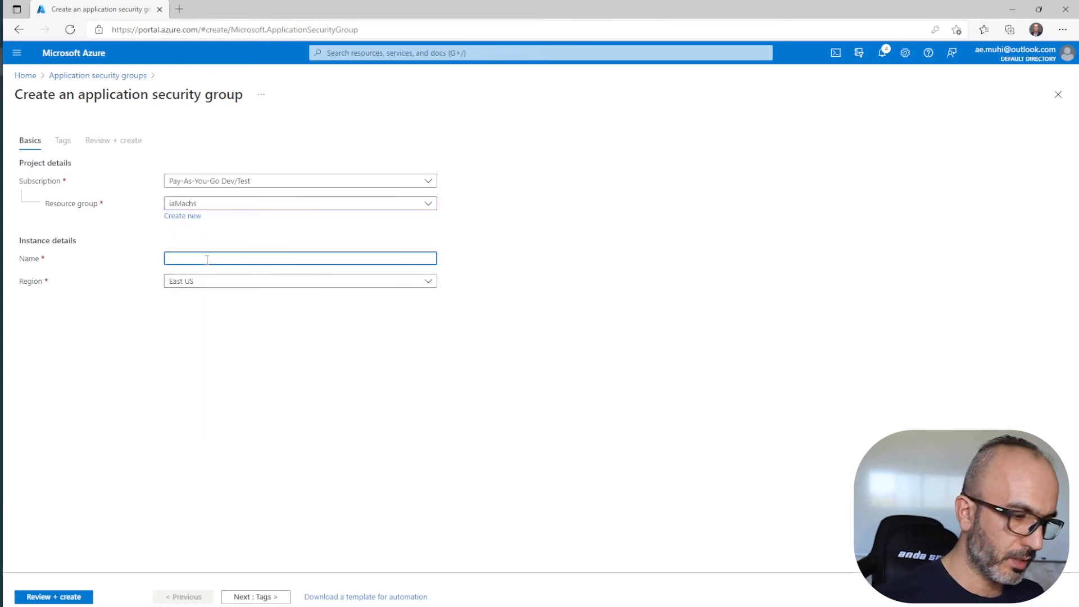
text(ia)
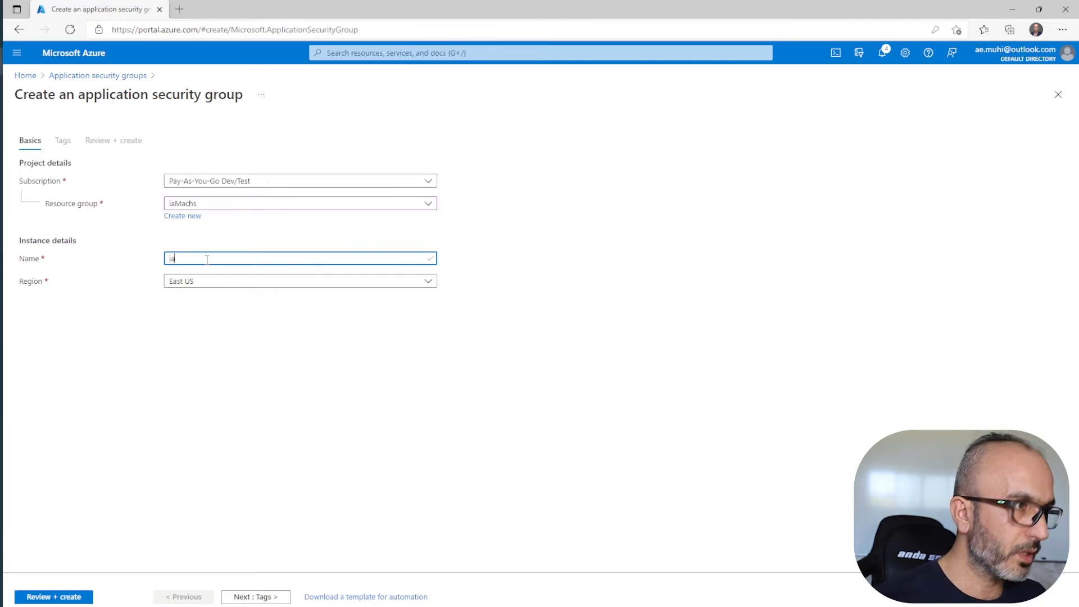
key(BackSpace)
key(BackSpace)
text(mgmt)
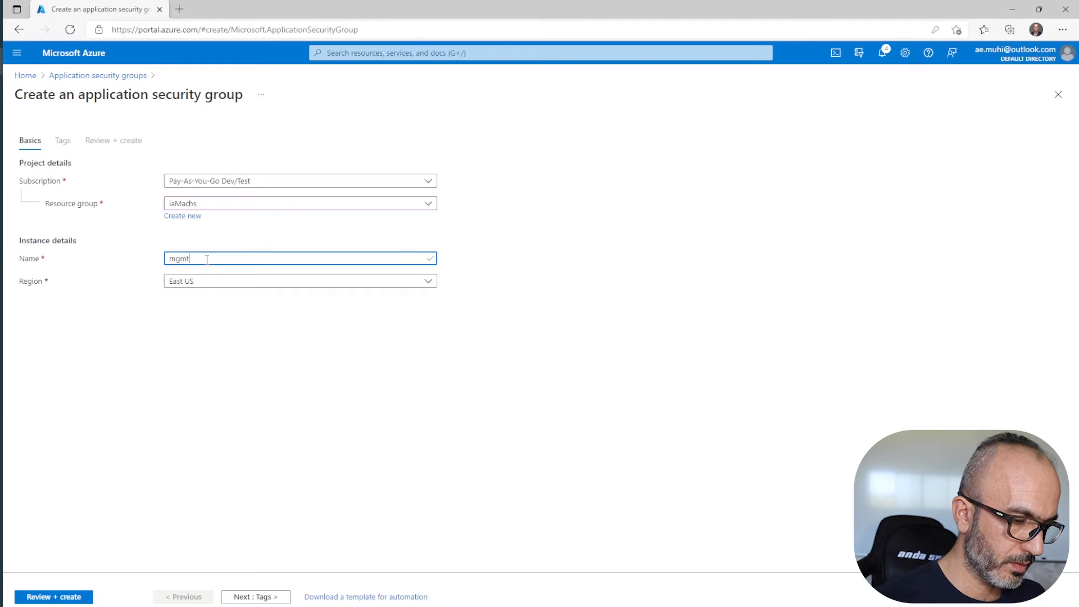
text(VM)
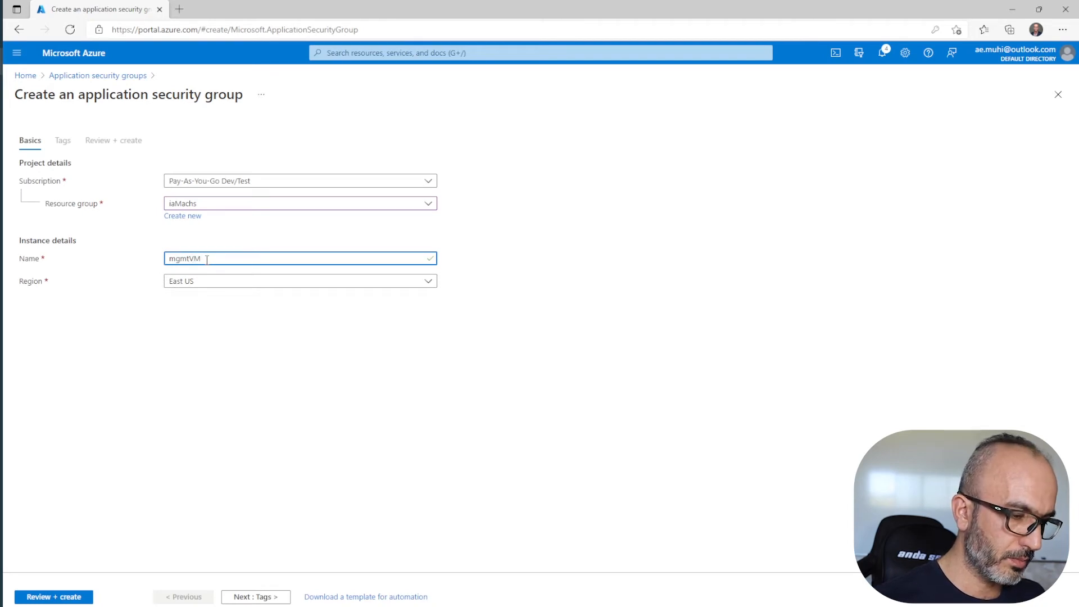
text(AS)
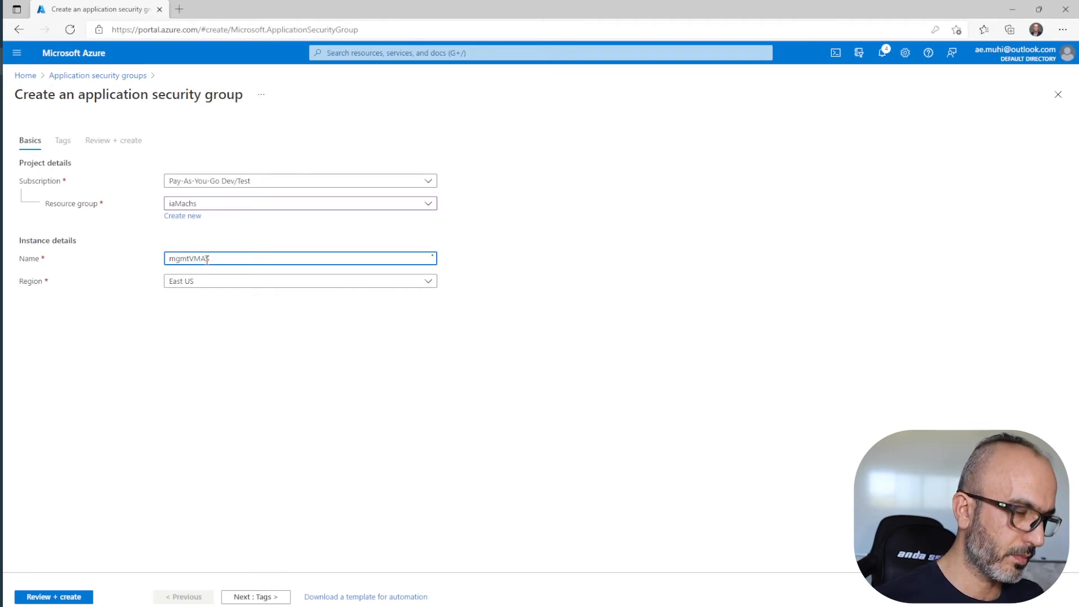
text(G)
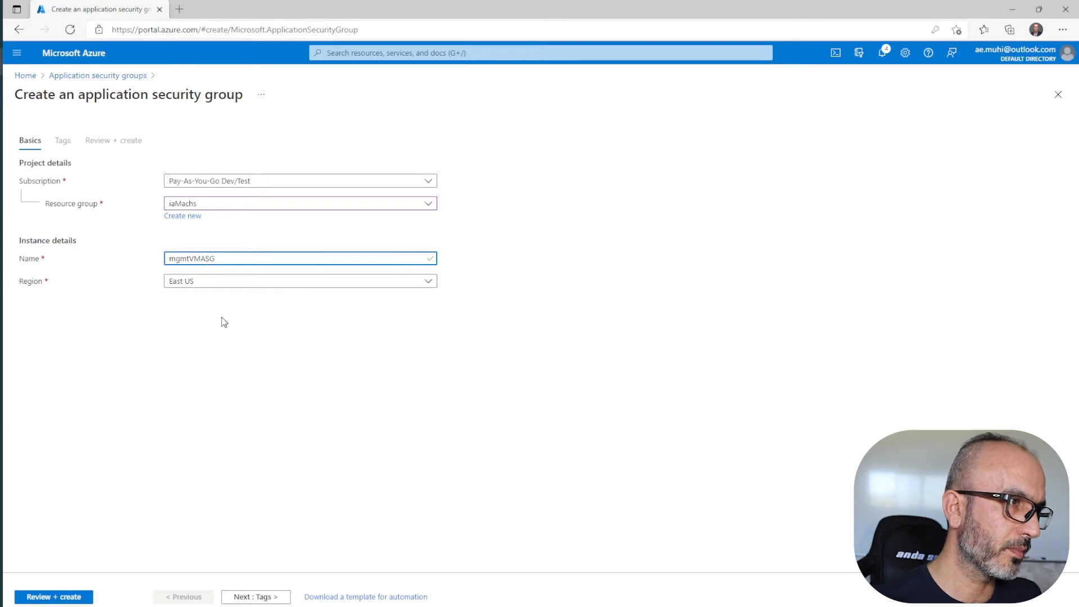
click(201, 263)
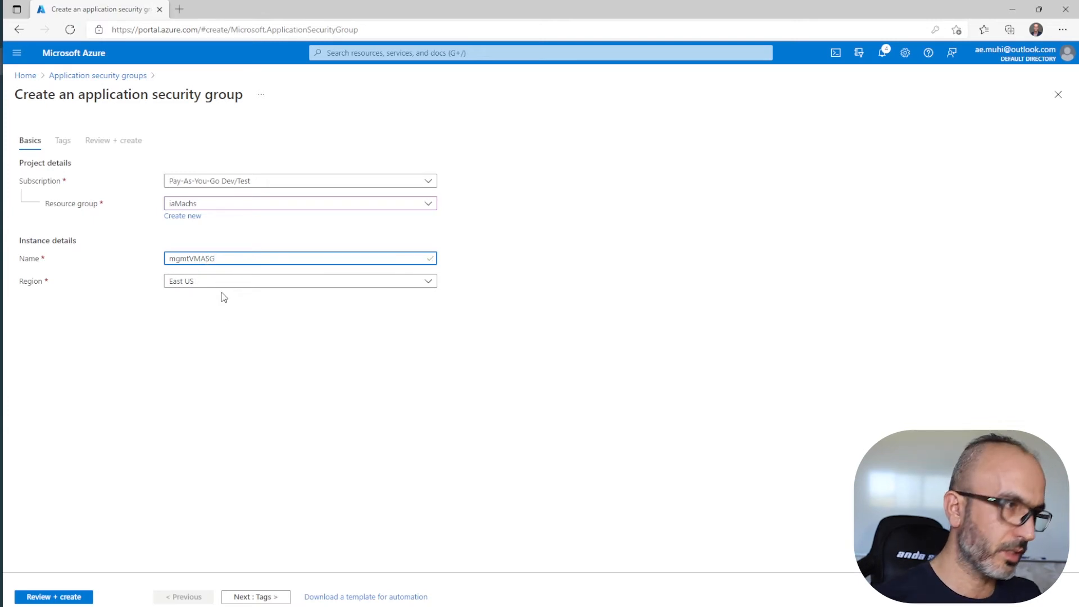
key(BackSpace)
key(BackSpace)
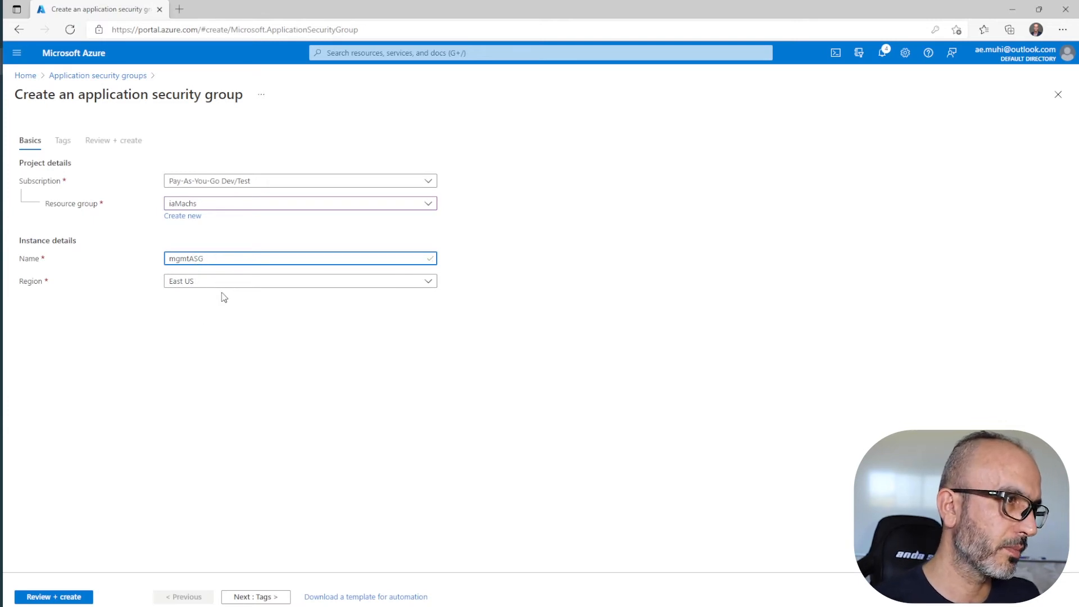
Set the application security group's region to Australia East, then validate and create it
click(215, 282)
text(au)
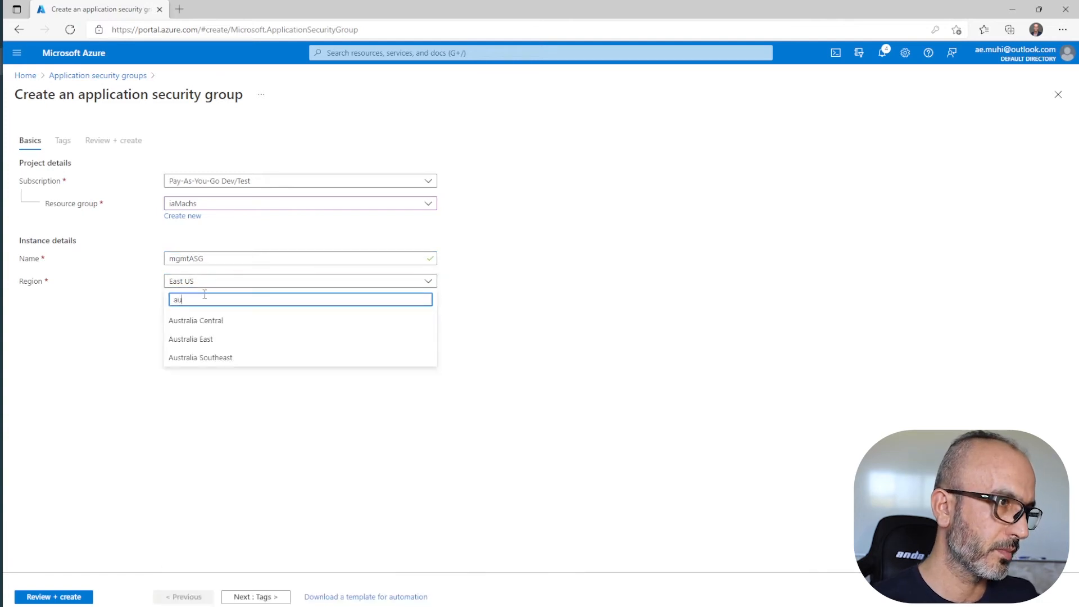
click(202, 338)
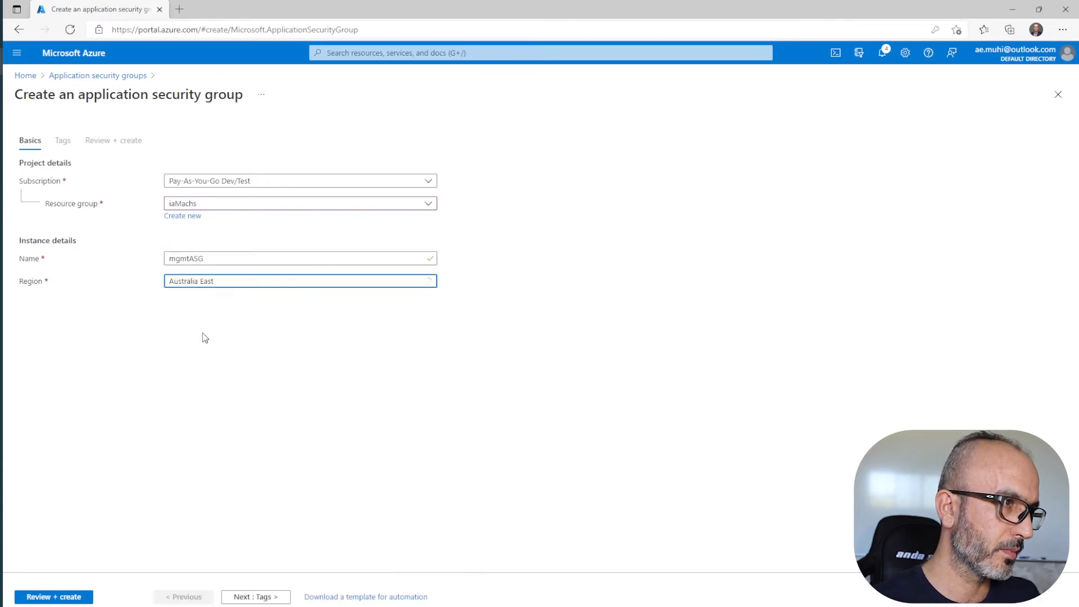
click(59, 594)
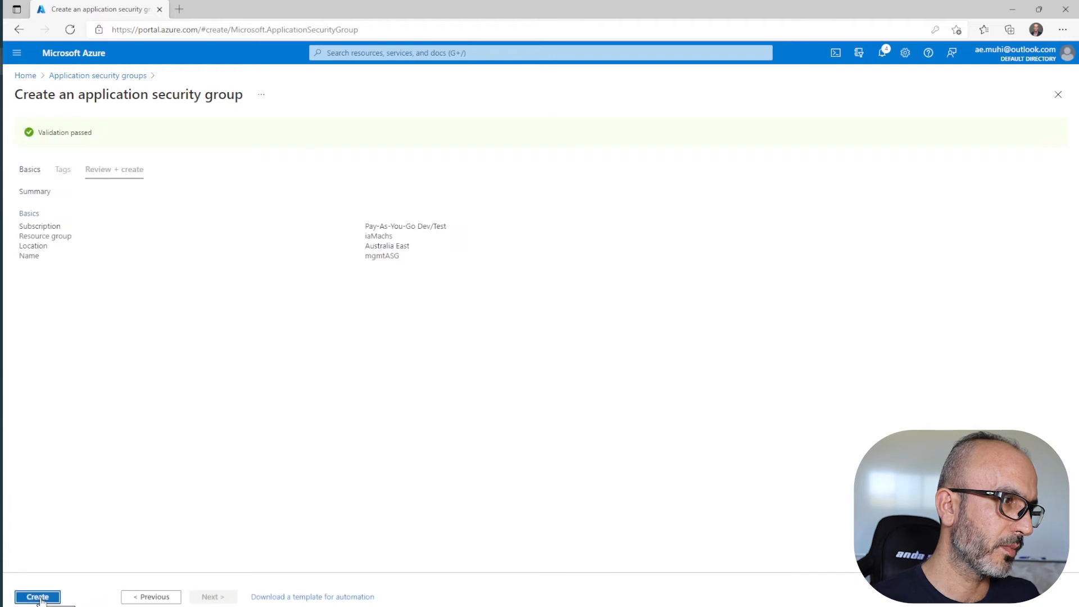
click(39, 598)
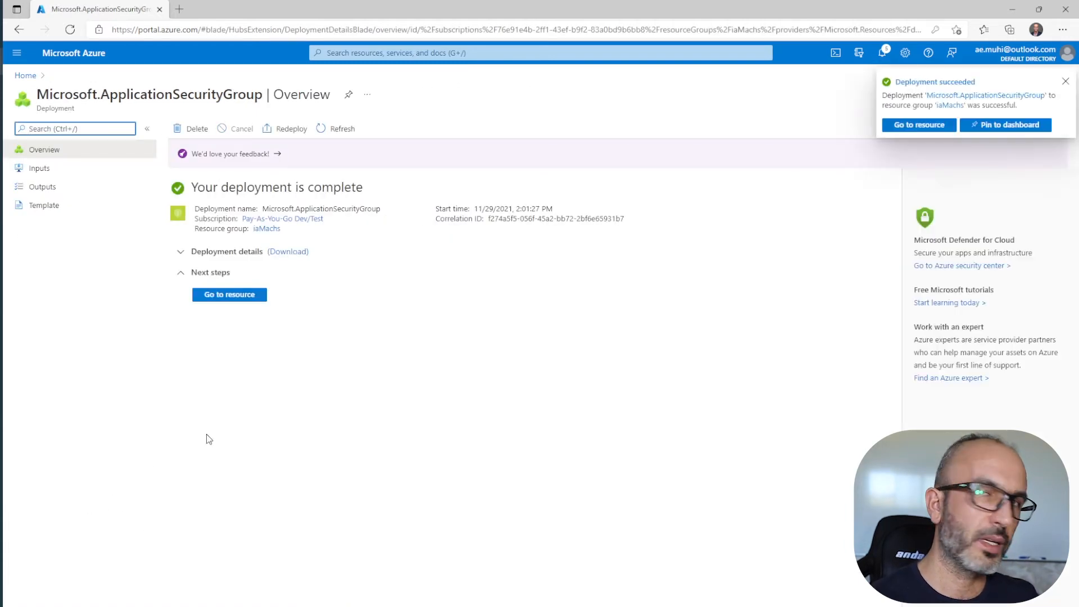
Start another application security group in resource group iaMachs and name it webASG
click(27, 77)
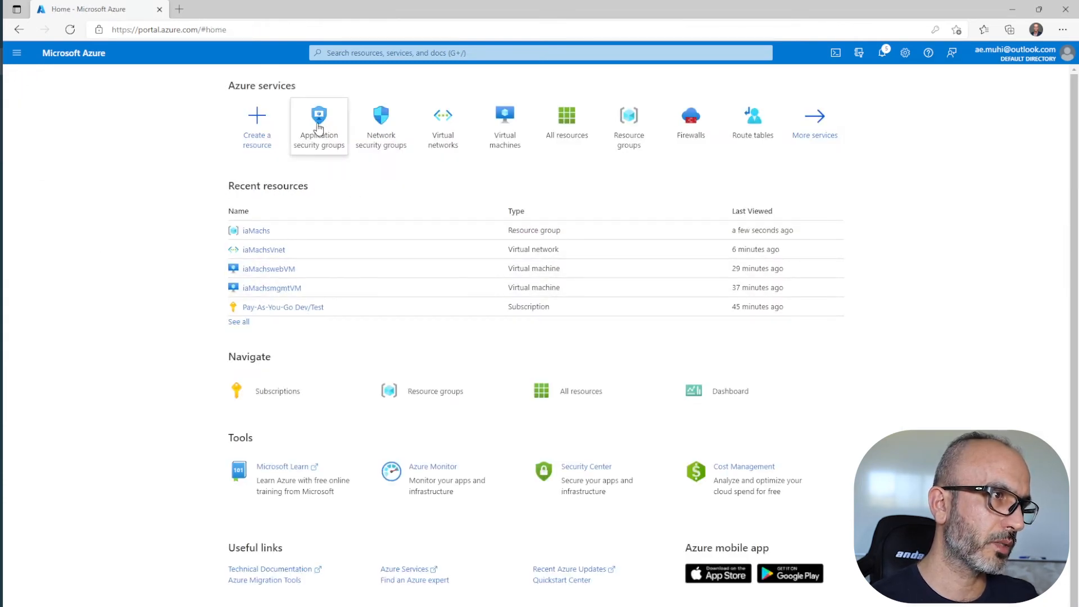
click(318, 127)
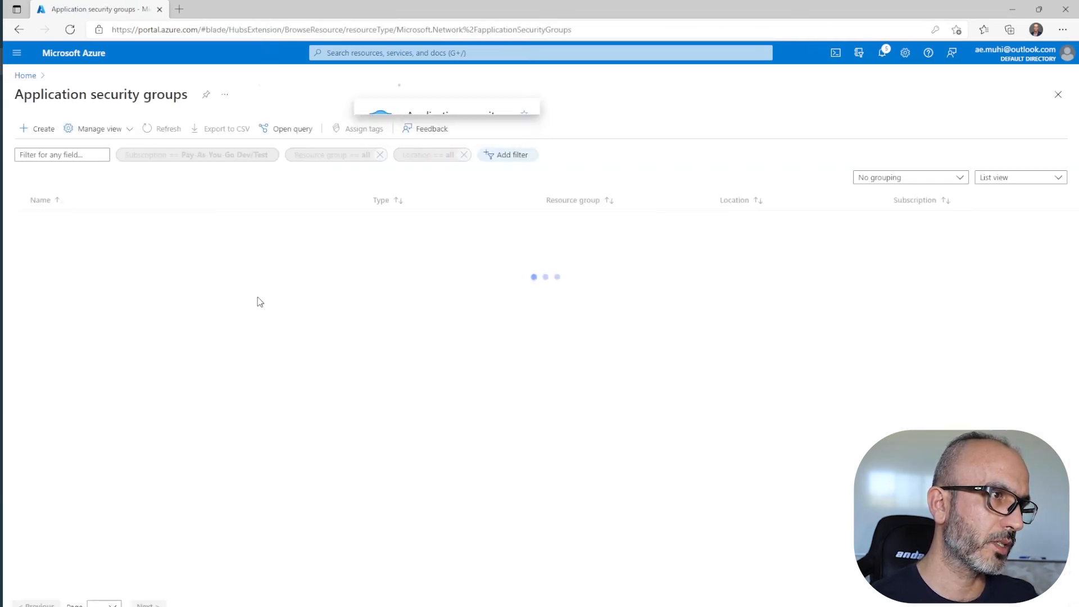
click(39, 129)
click(370, 204)
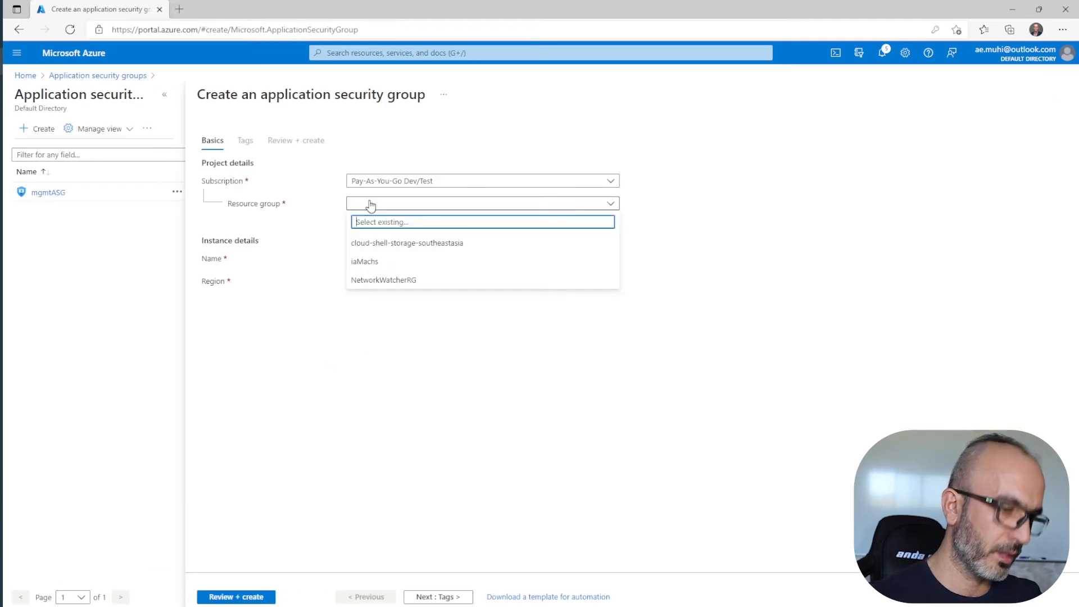
click(380, 262)
click(367, 259)
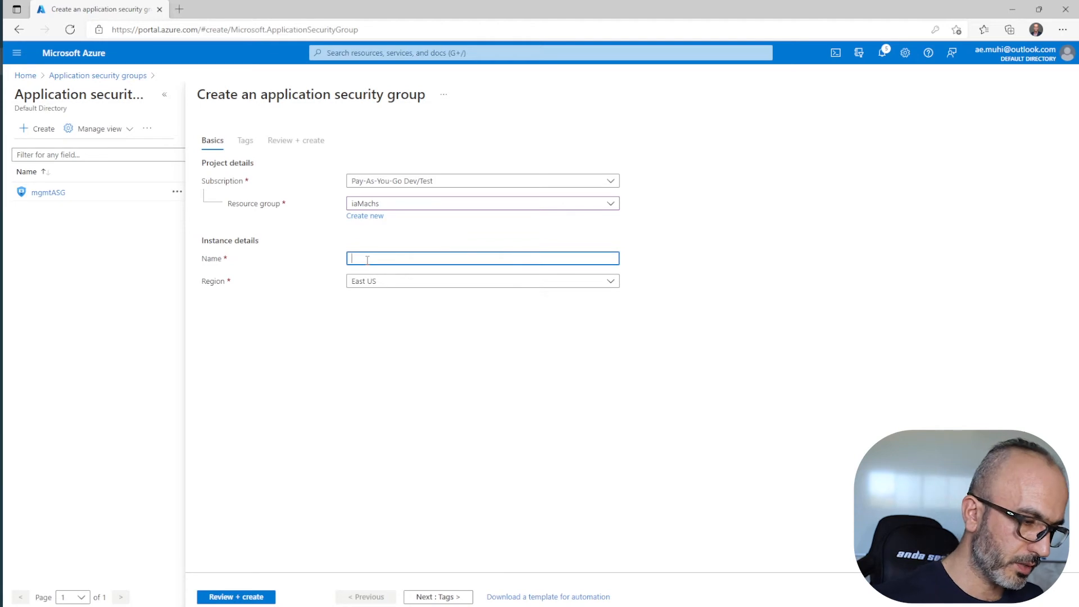
text(we)
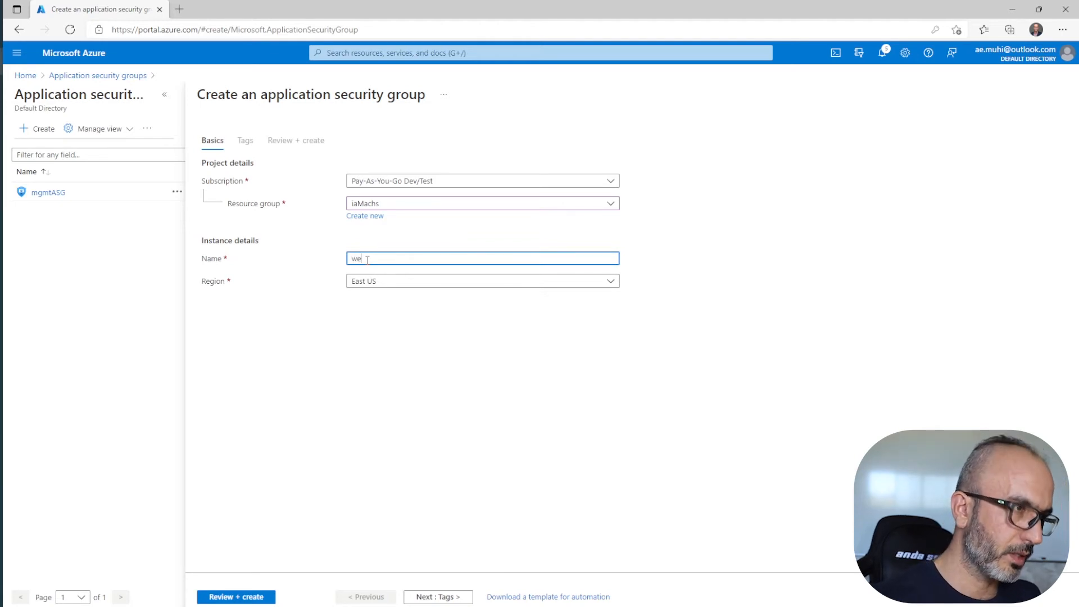
text(bASG)
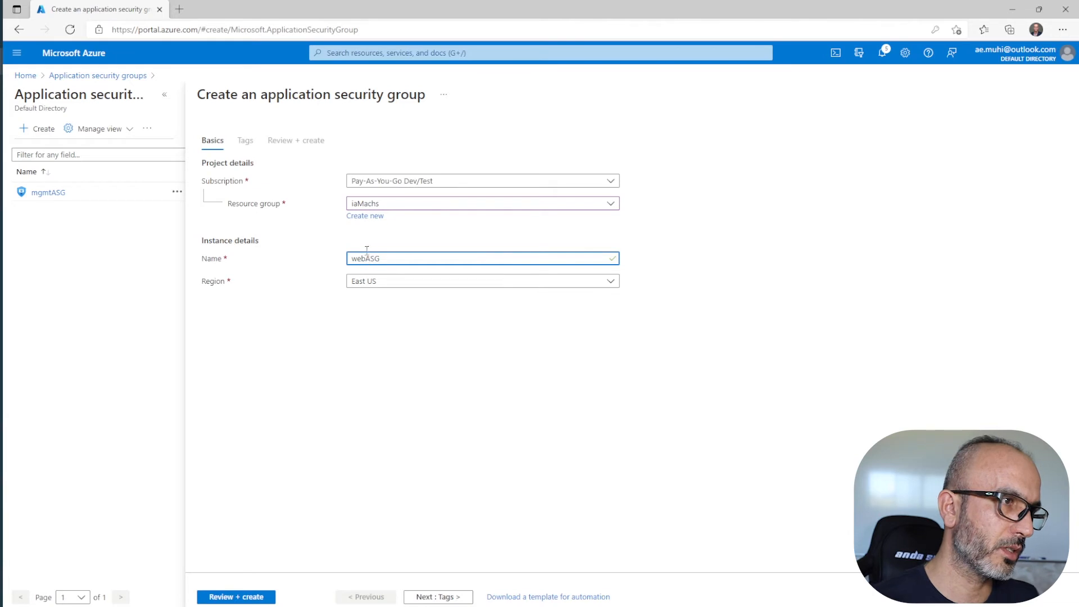
Set webASG's region to Australia East, then validate and create the group
click(373, 282)
text(aus)
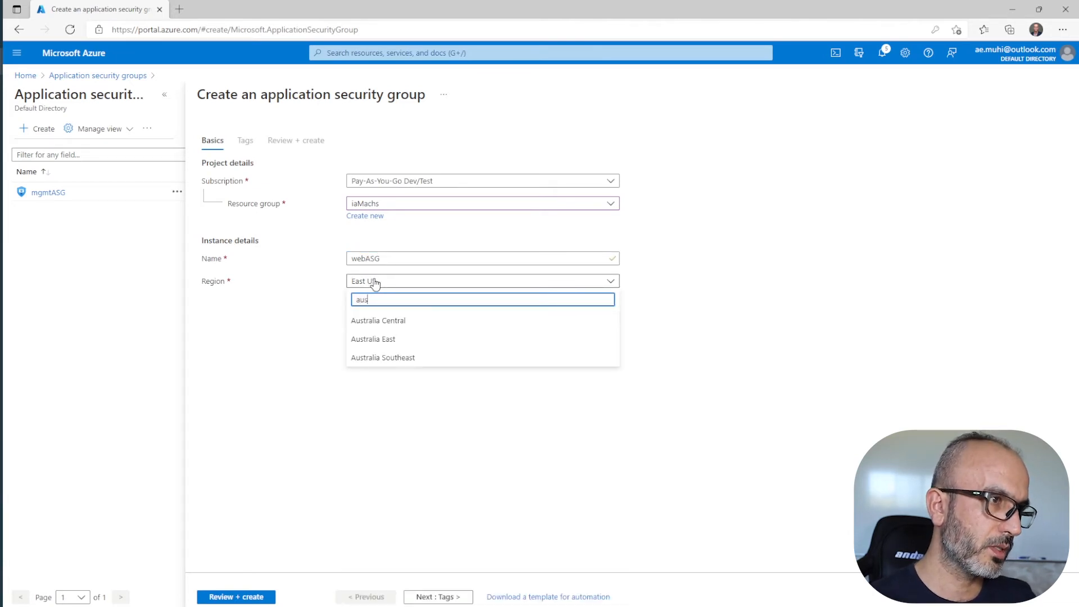
click(385, 339)
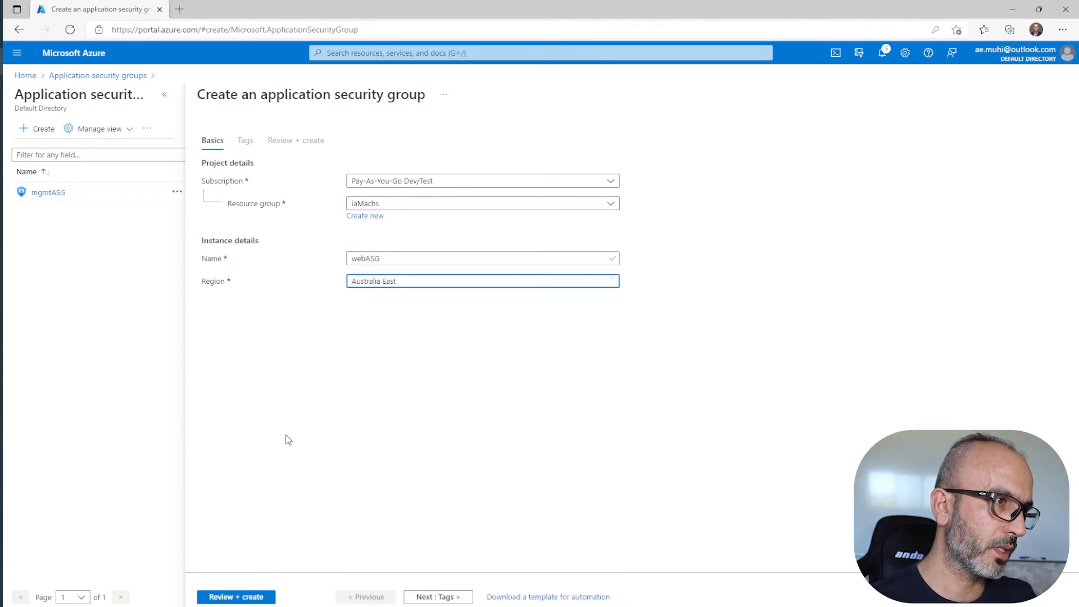
click(242, 597)
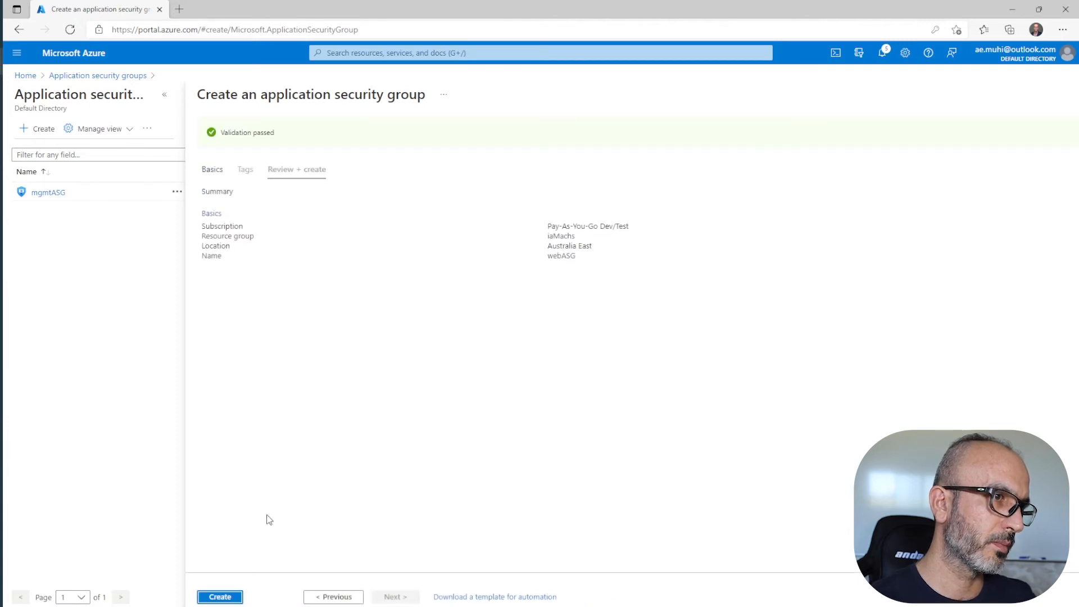
click(220, 597)
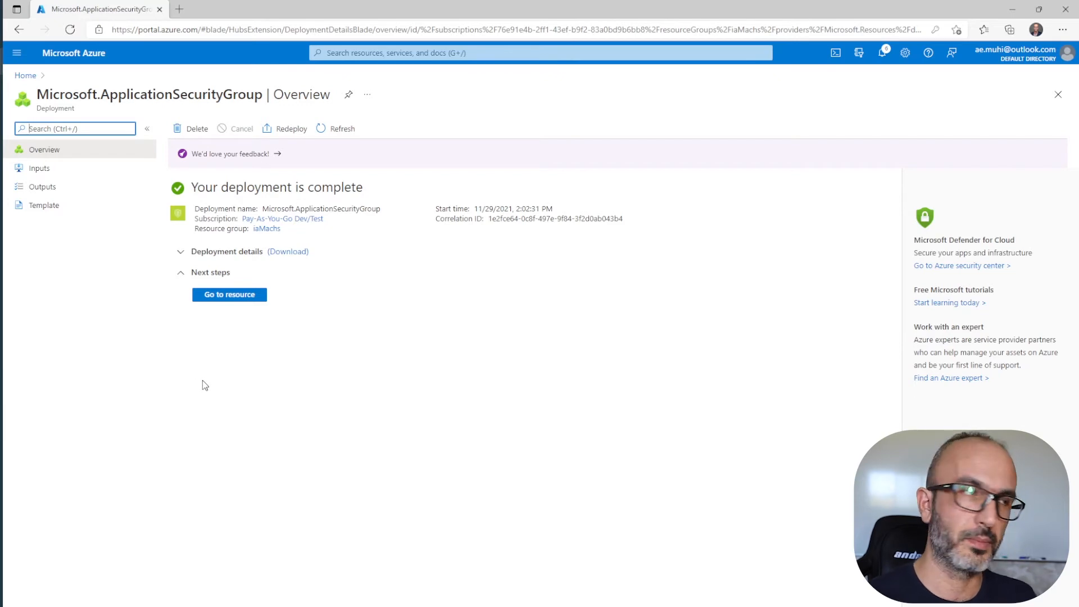
Assign the application security group mgmtASG to the network interface of virtual machine iaMachsmgmtVM and save
click(25, 75)
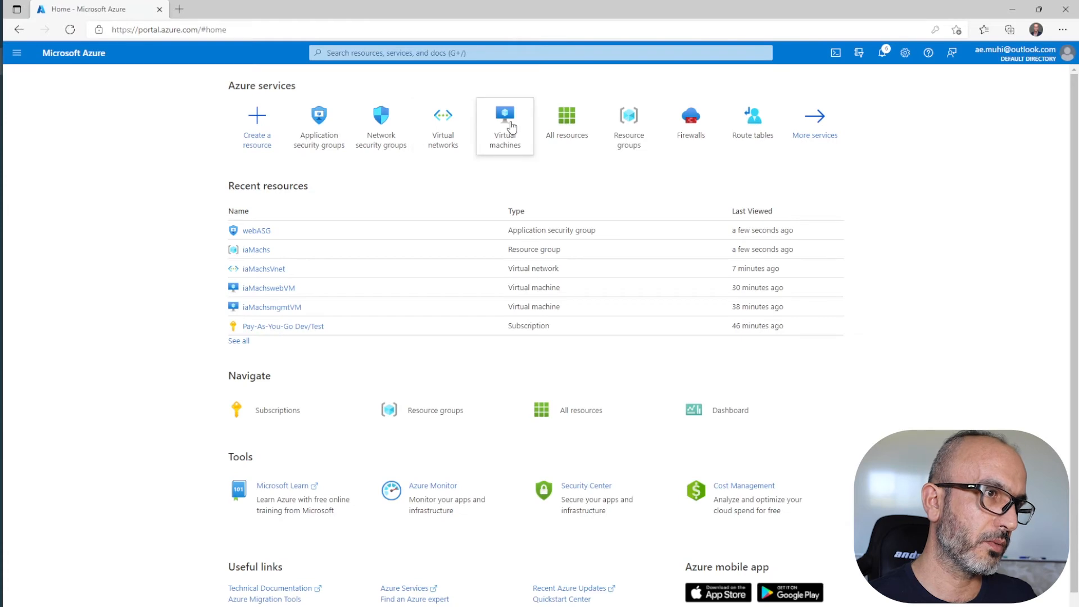
click(507, 126)
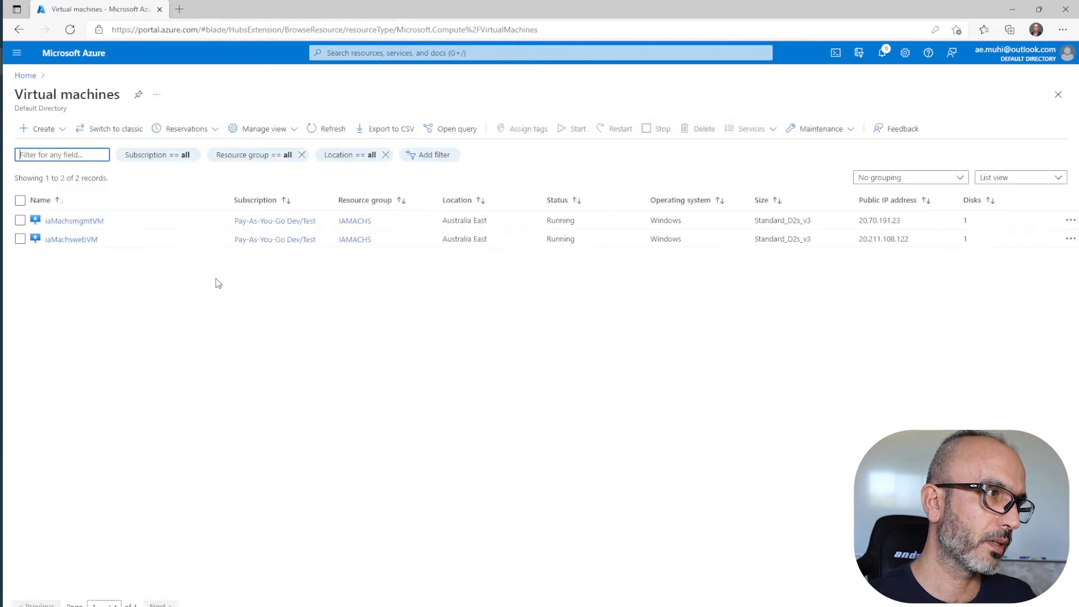
click(76, 223)
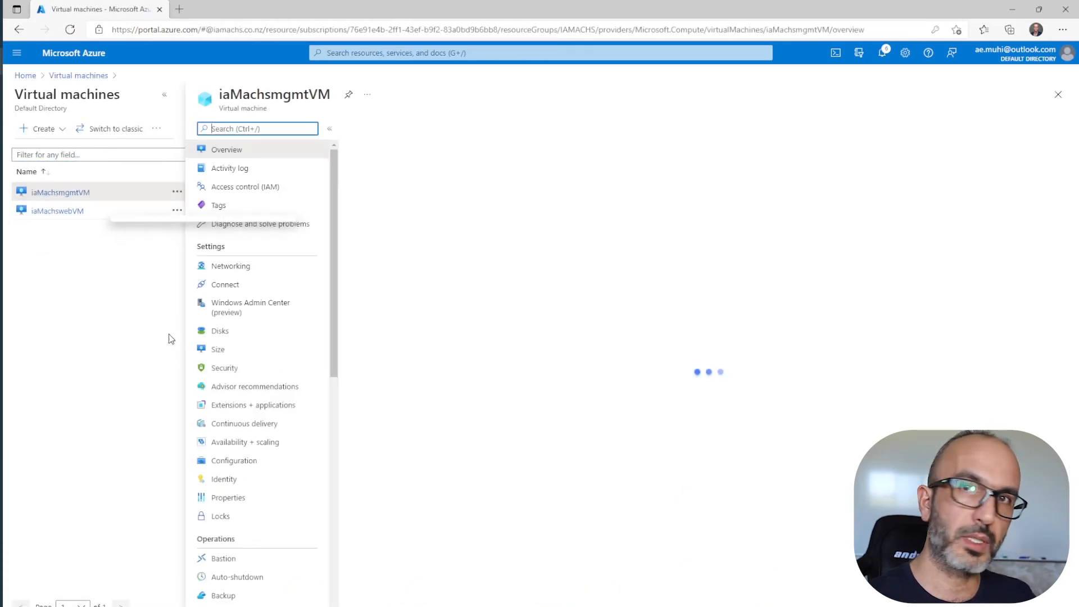
click(234, 271)
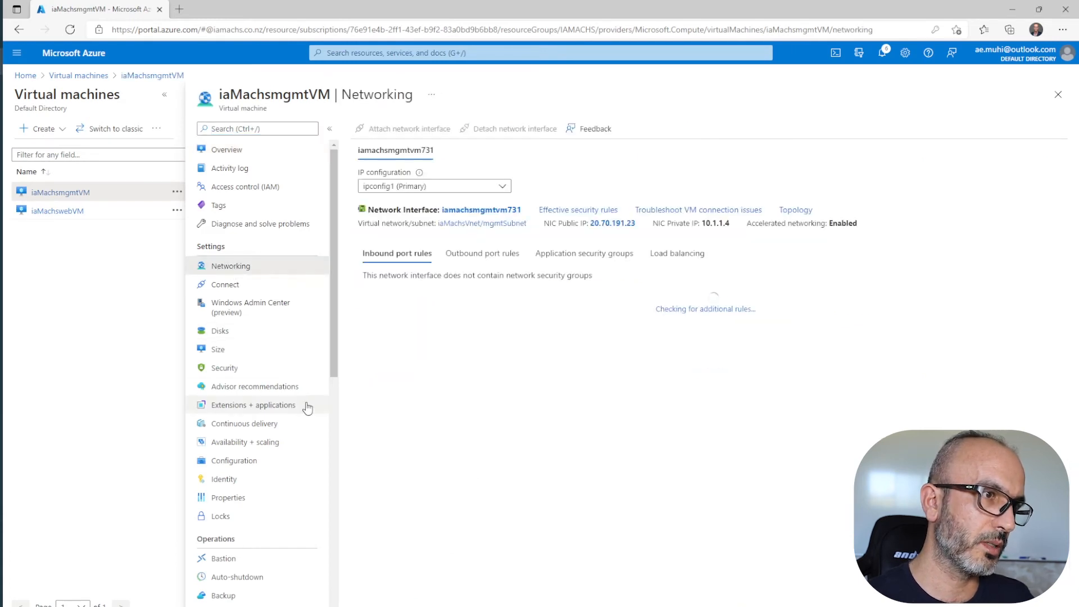
click(570, 255)
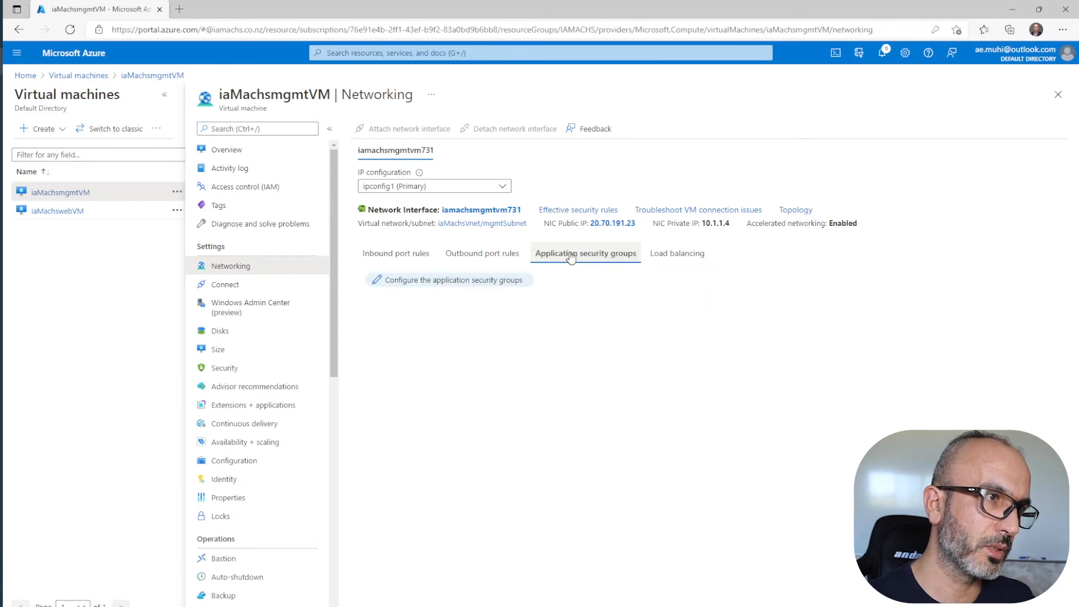
click(425, 285)
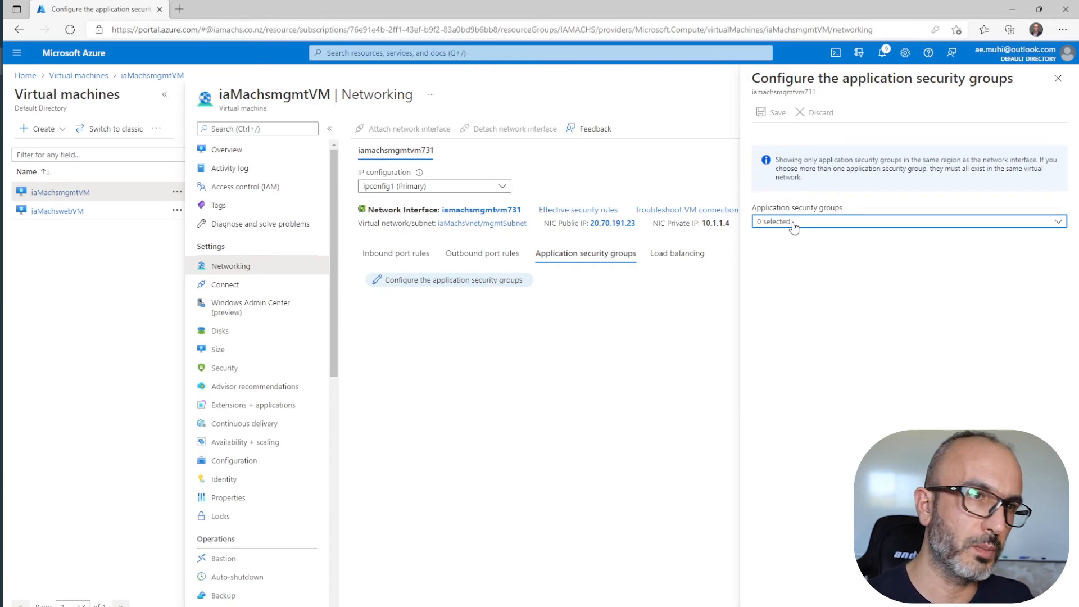
click(794, 223)
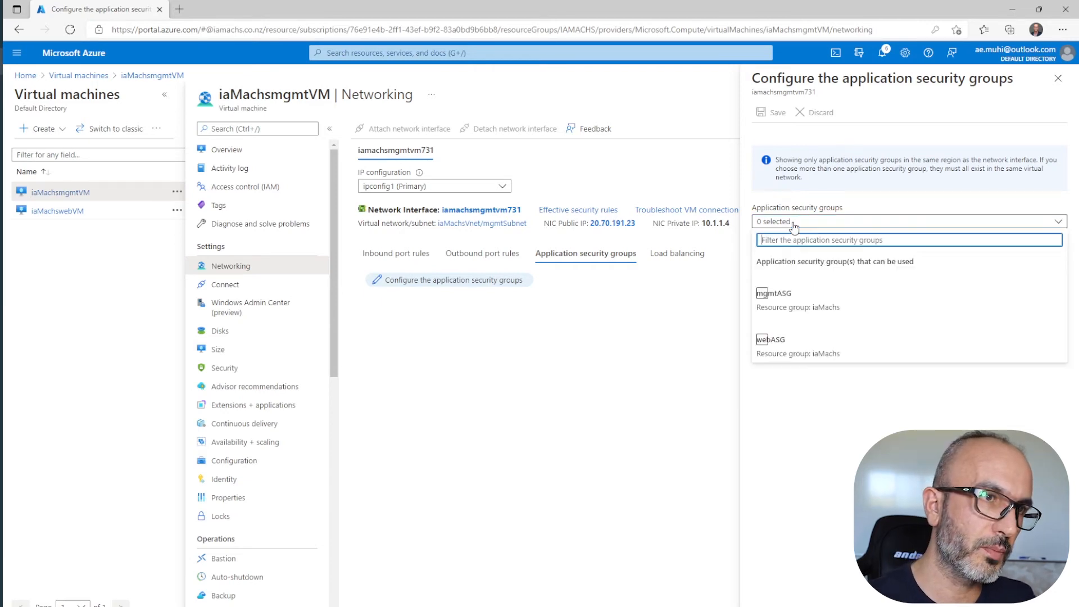
click(791, 304)
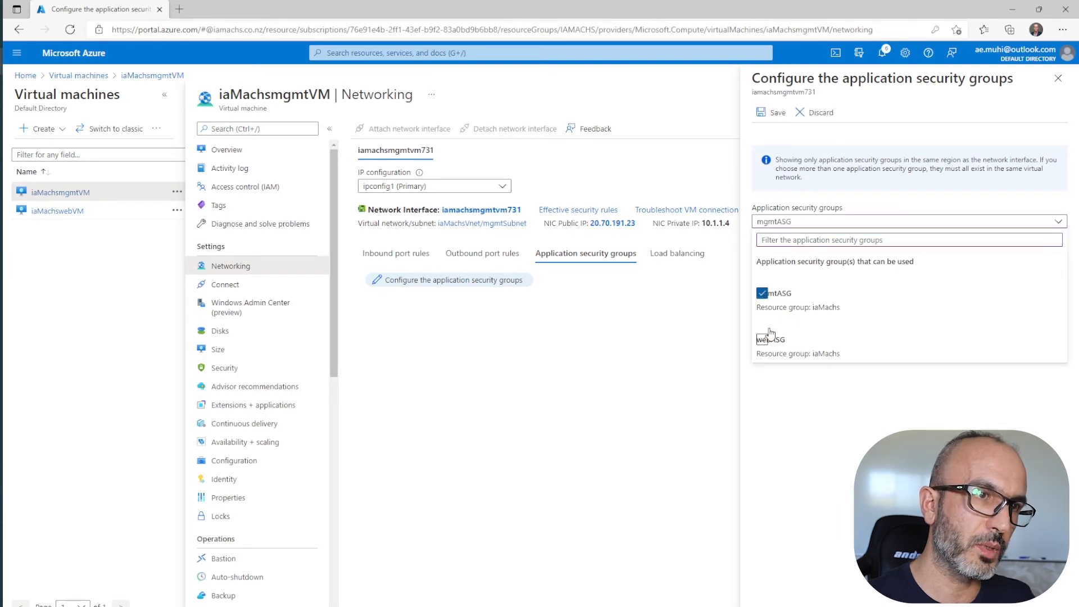
click(807, 420)
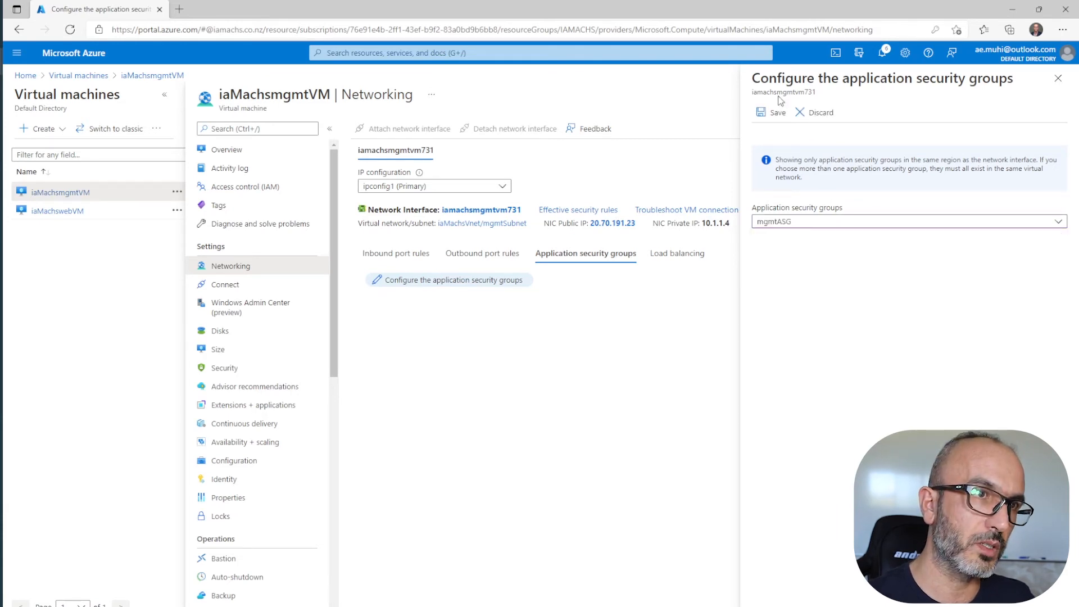
click(771, 114)
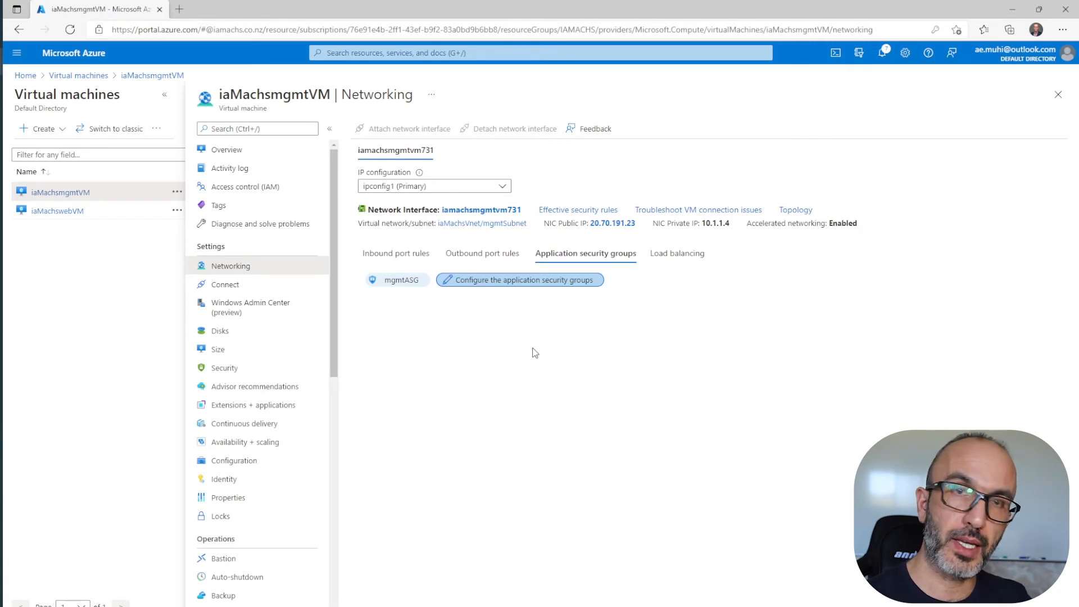
Assign the application security group webASG to the network interface of virtual machine iaMachswebVM and save
click(74, 215)
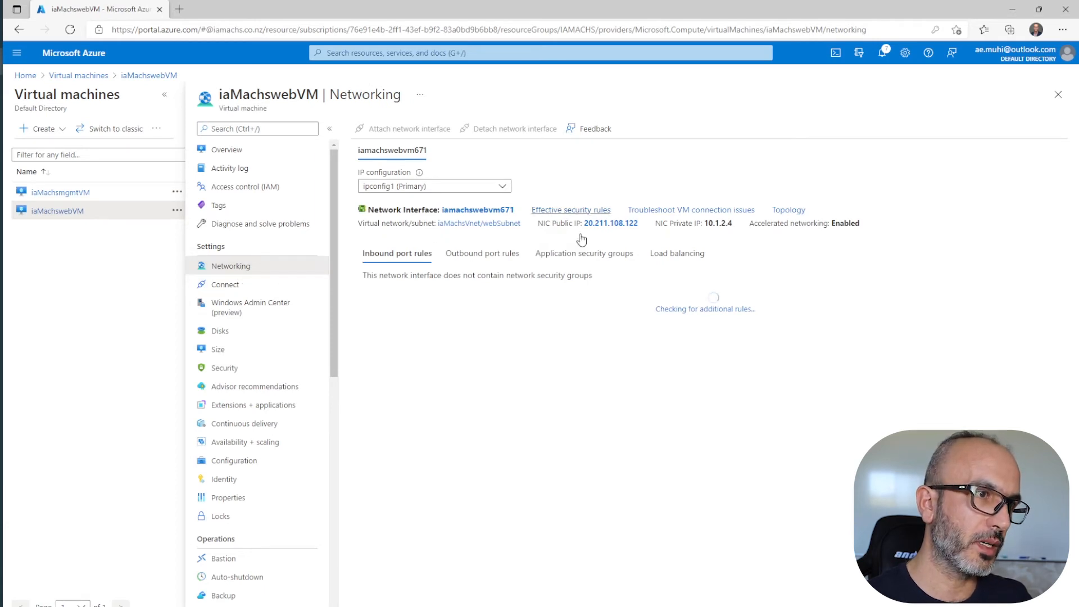
click(587, 255)
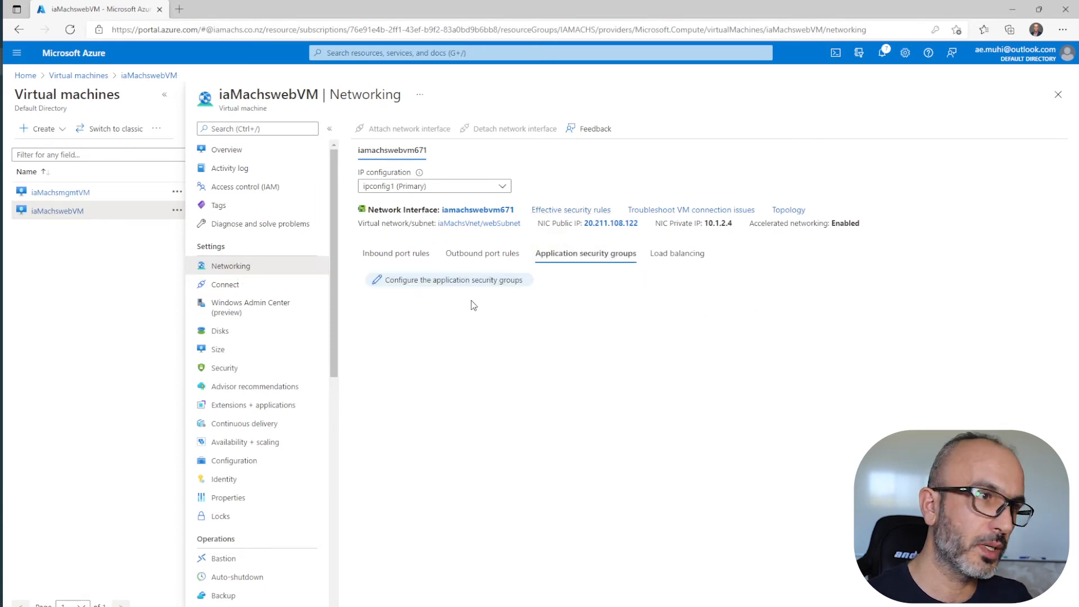
click(430, 281)
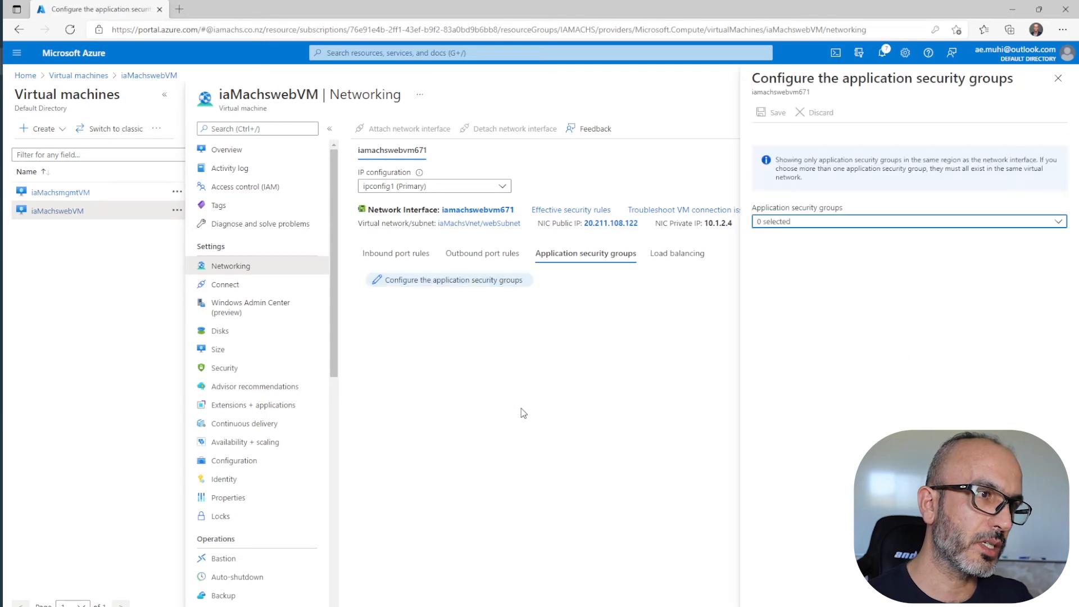
click(777, 225)
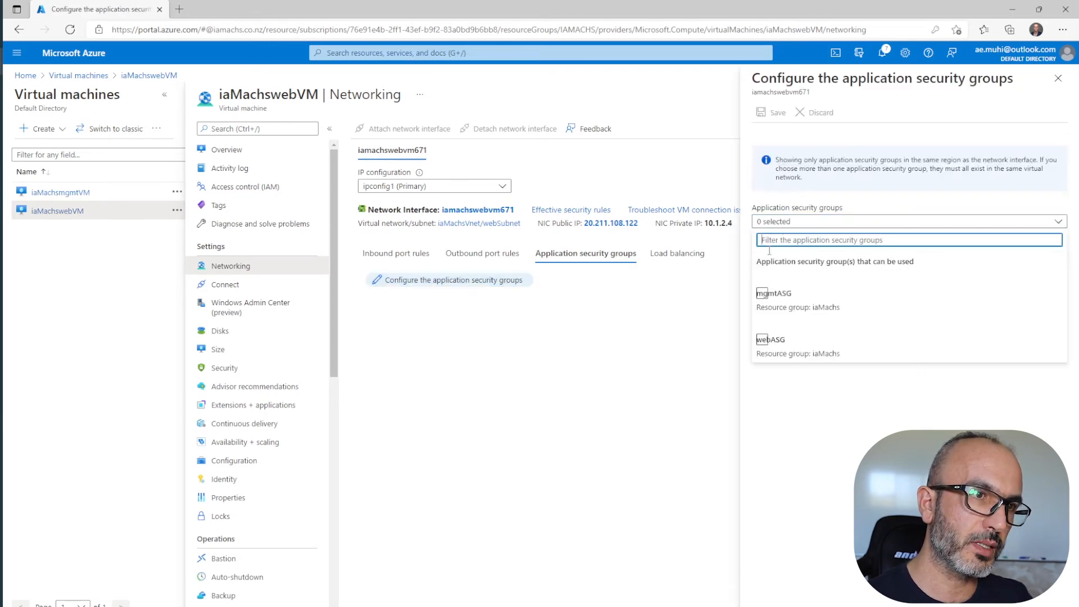
click(789, 340)
click(801, 406)
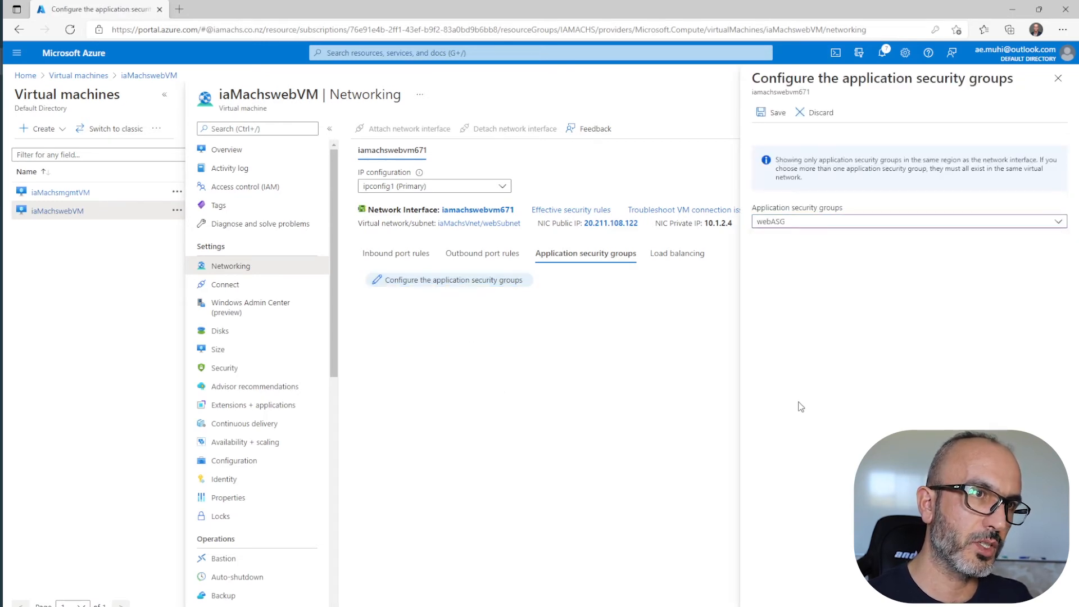
click(773, 113)
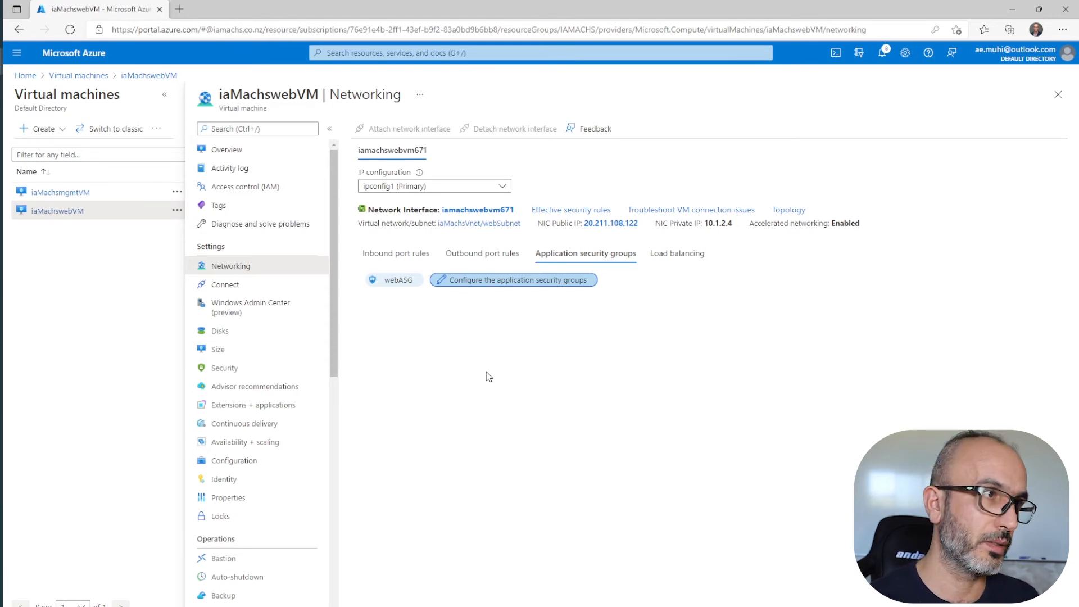
Associate the network security group iaMachsNSG with mgmtSubnet in virtual network iaMachsVnet
click(25, 76)
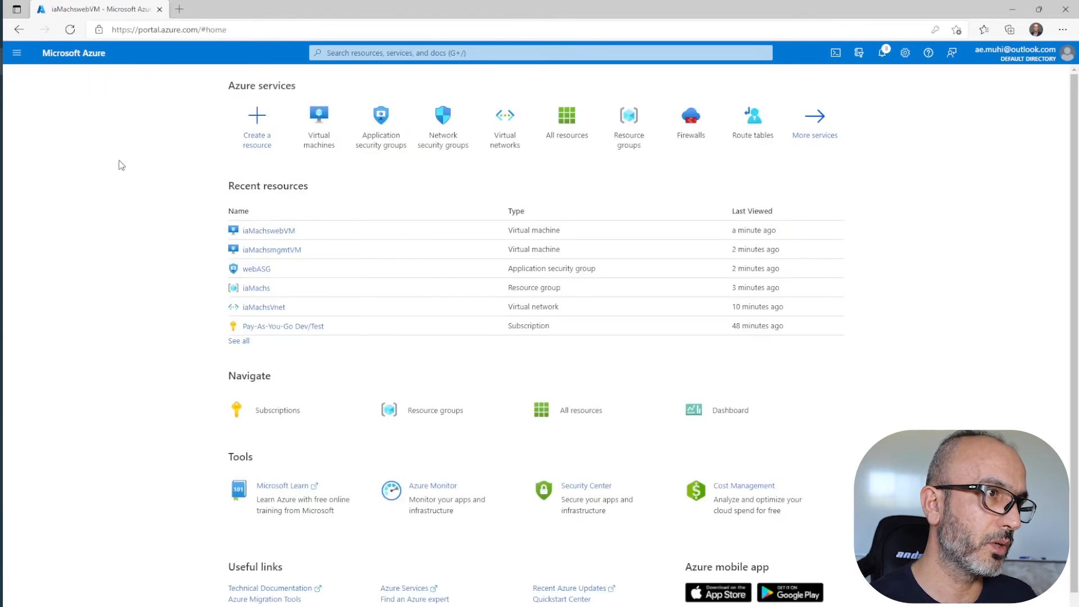
click(436, 128)
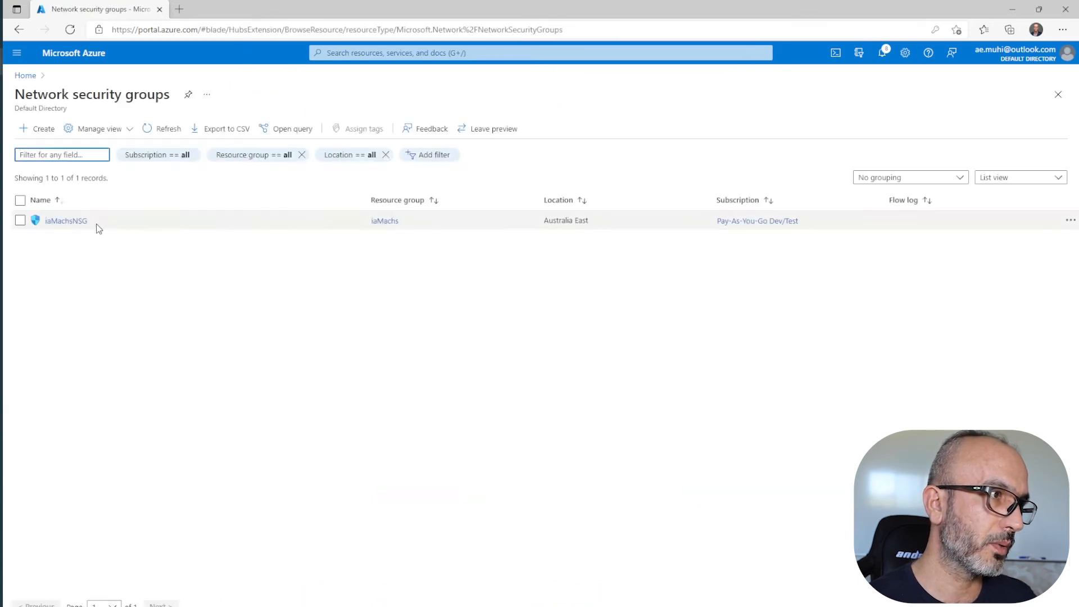
click(71, 220)
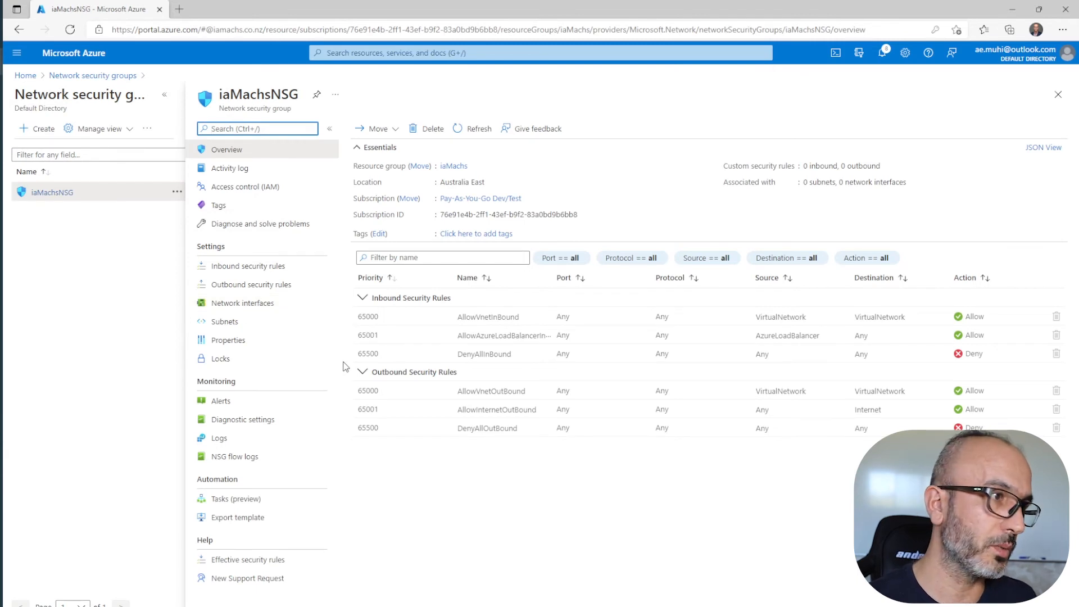
click(238, 324)
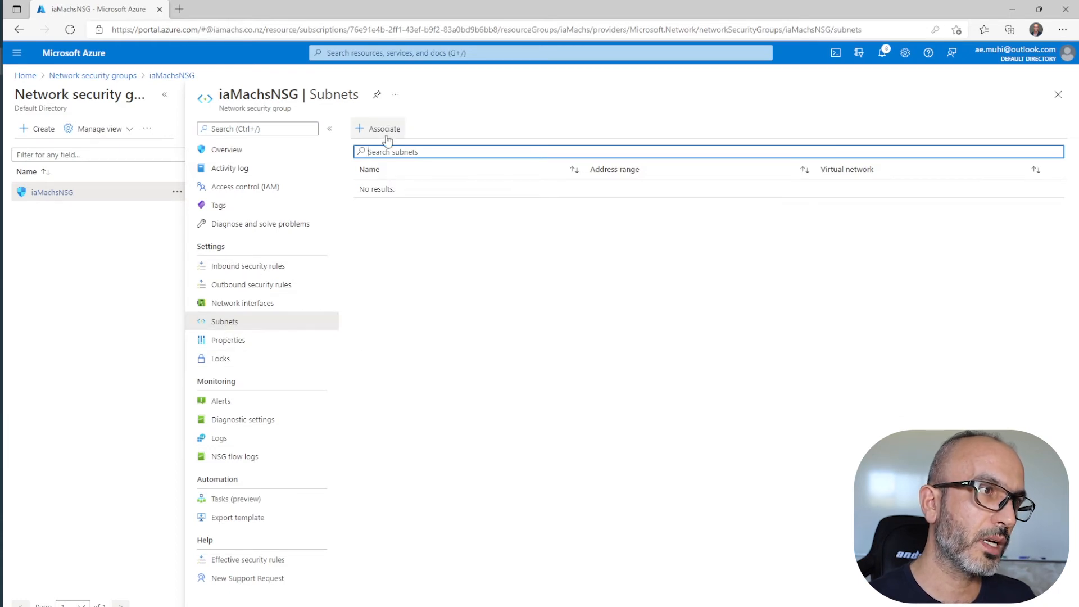
click(383, 131)
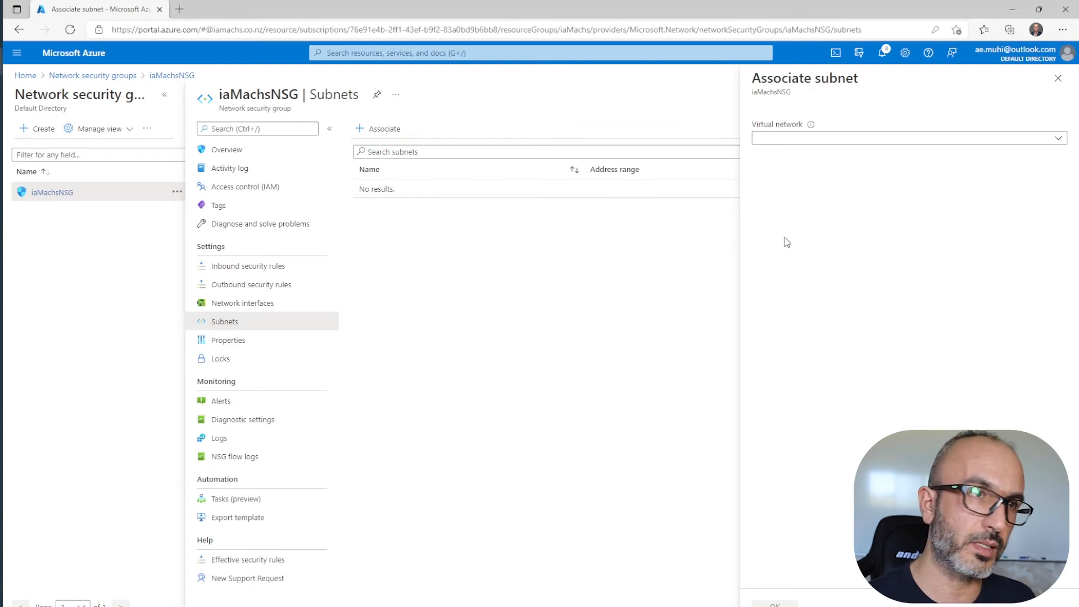
click(774, 145)
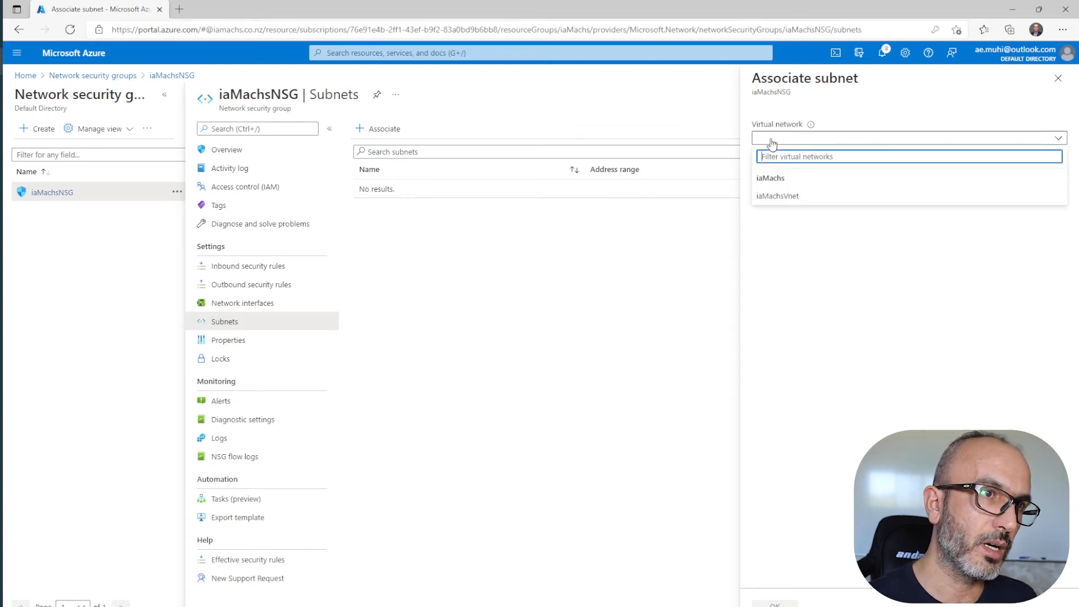
click(777, 196)
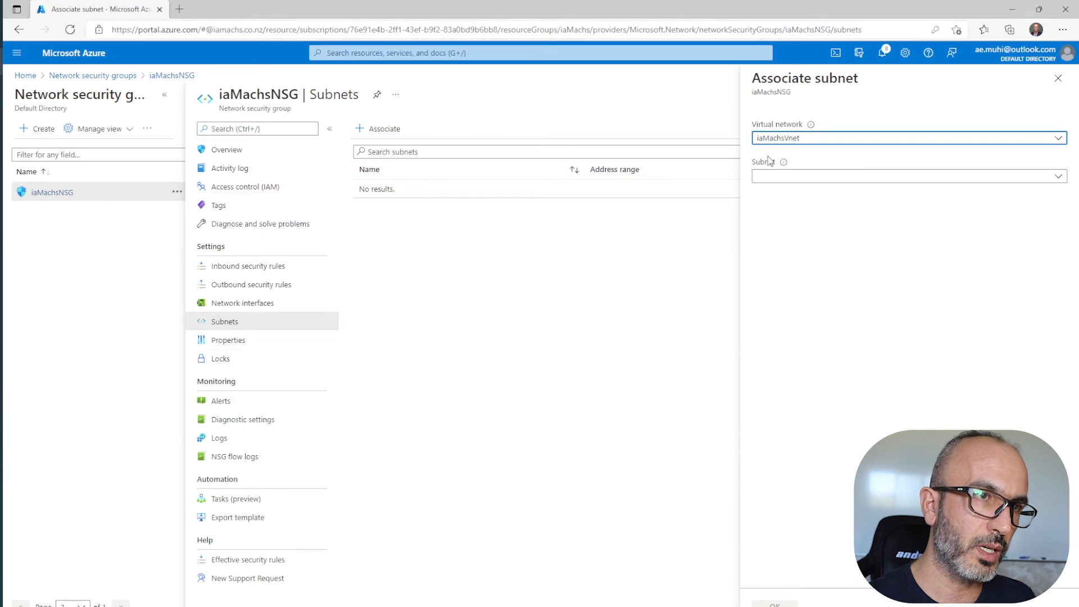
click(781, 176)
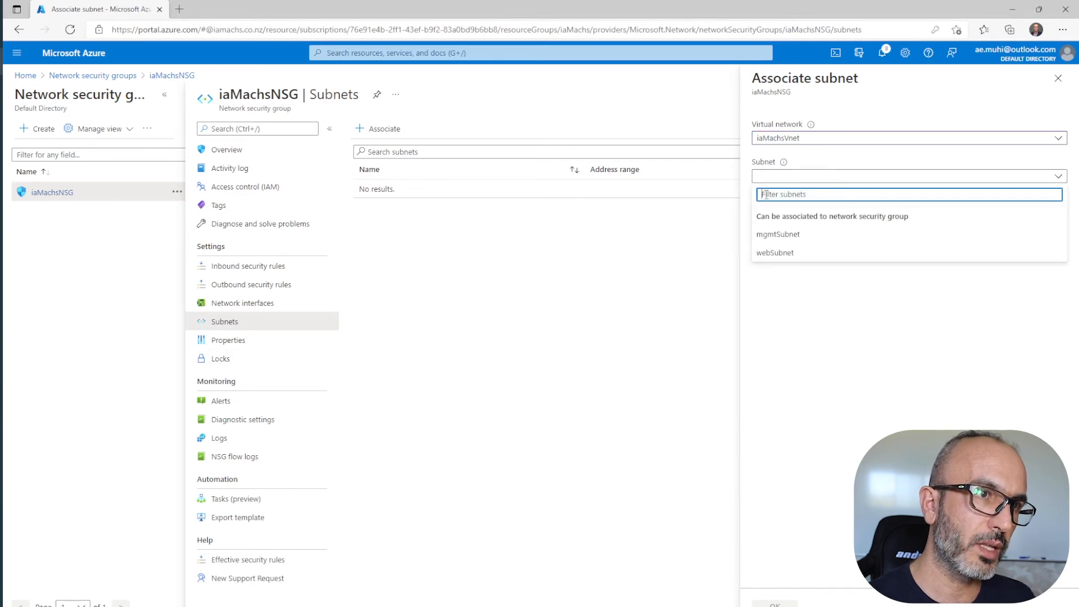
click(791, 235)
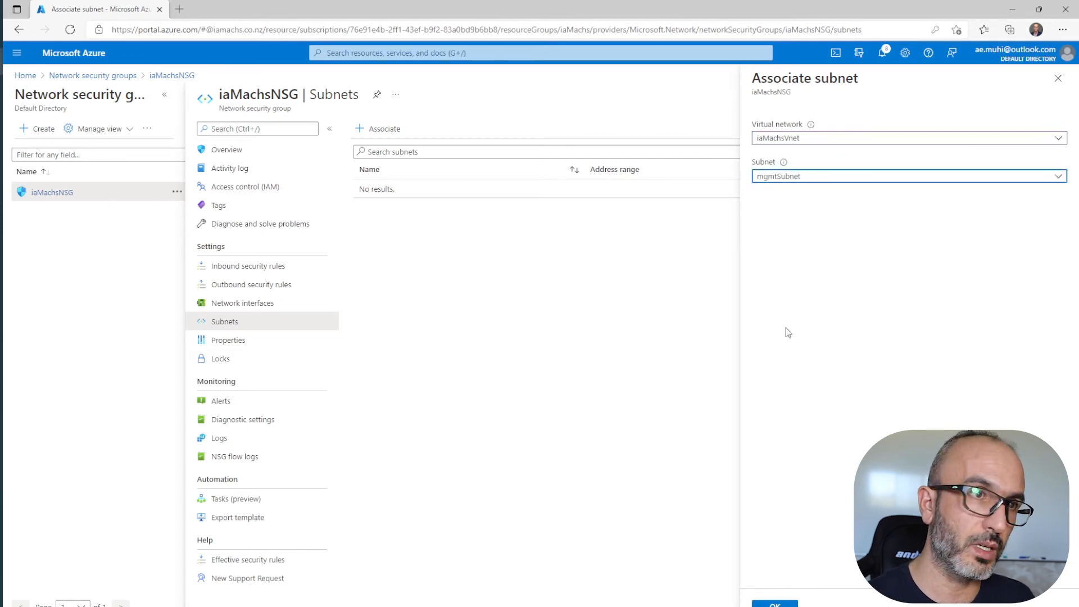
click(773, 604)
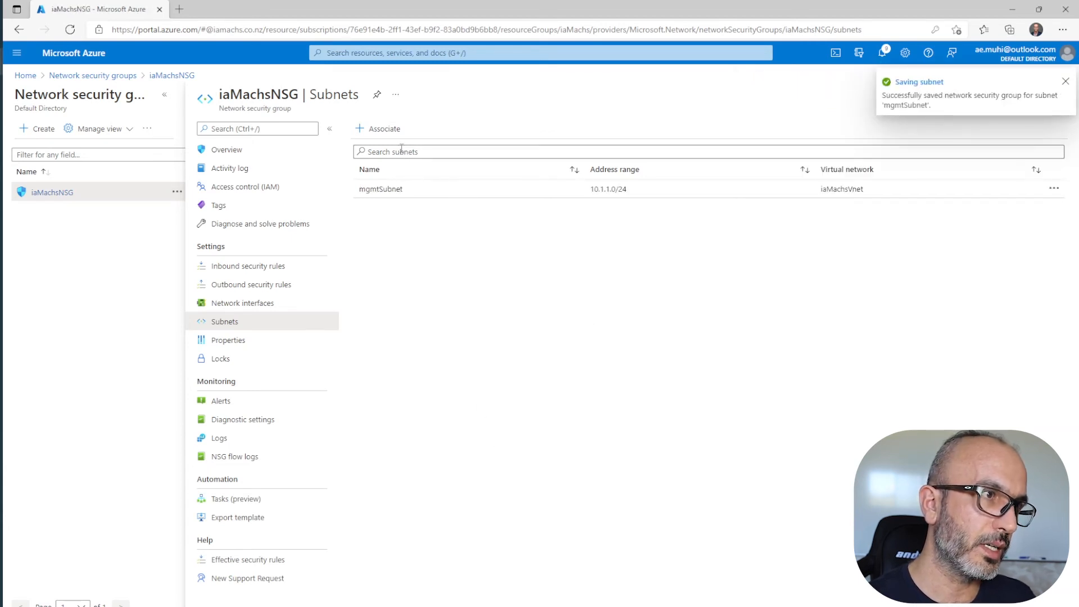
Associate webSubnet of virtual network iaMachsVnet with the network security group iaMachsNSG
click(377, 128)
click(794, 137)
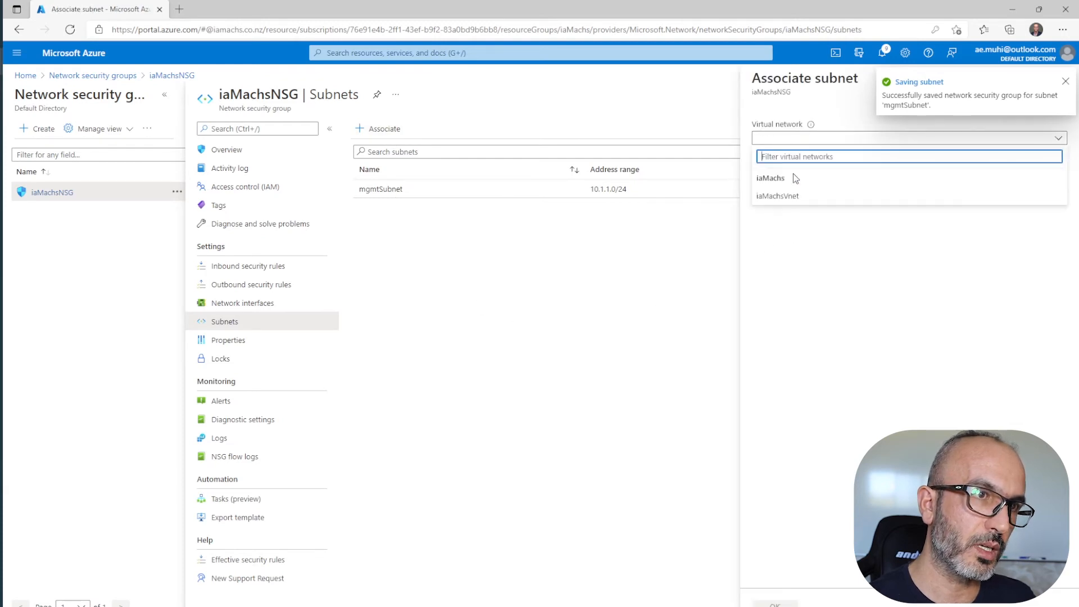
click(783, 196)
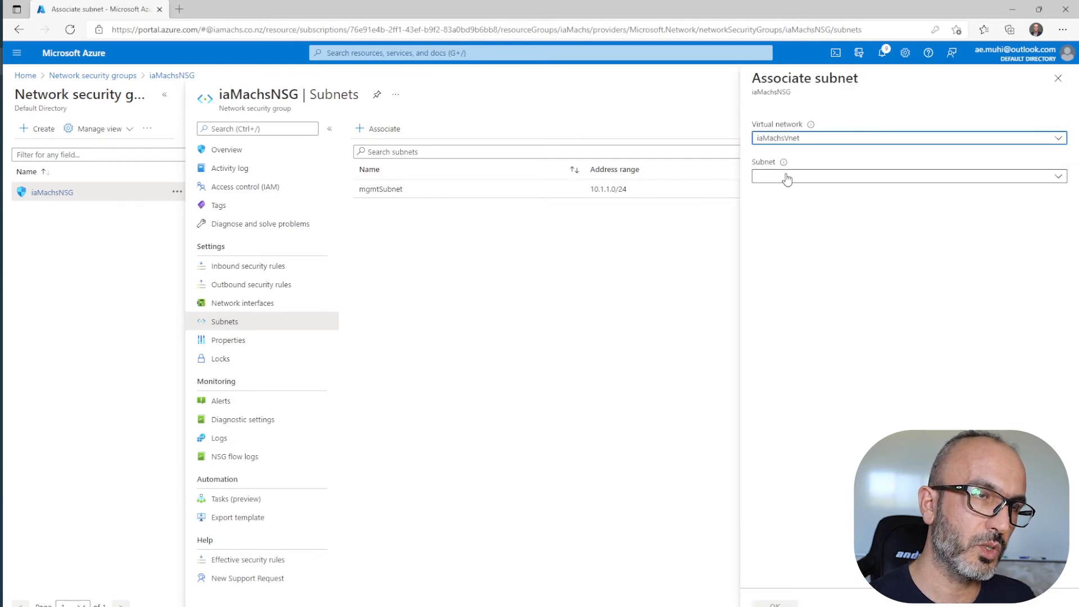
click(785, 176)
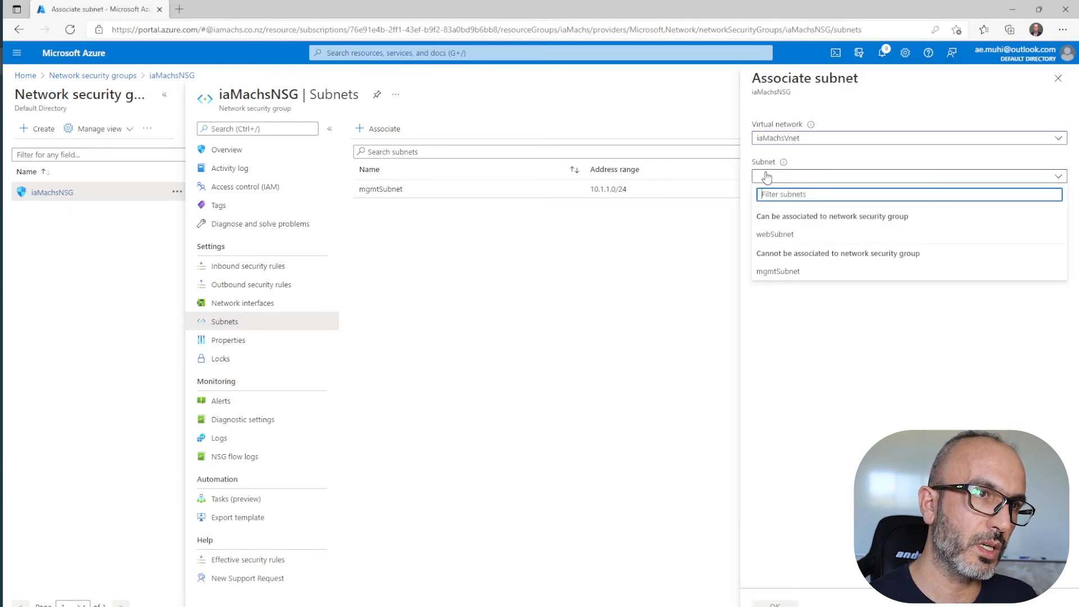
click(781, 235)
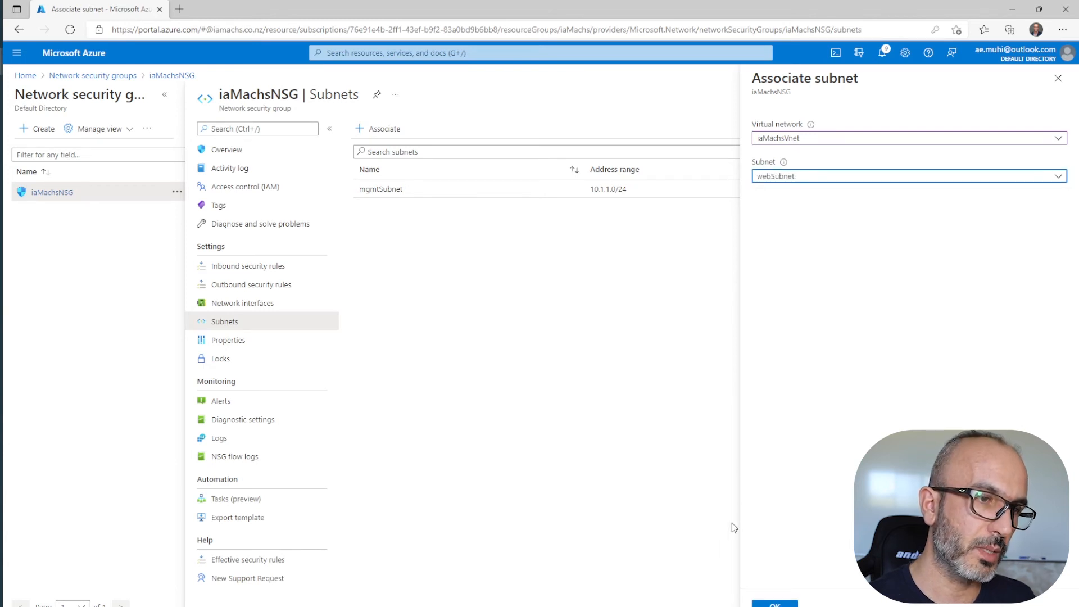
click(758, 603)
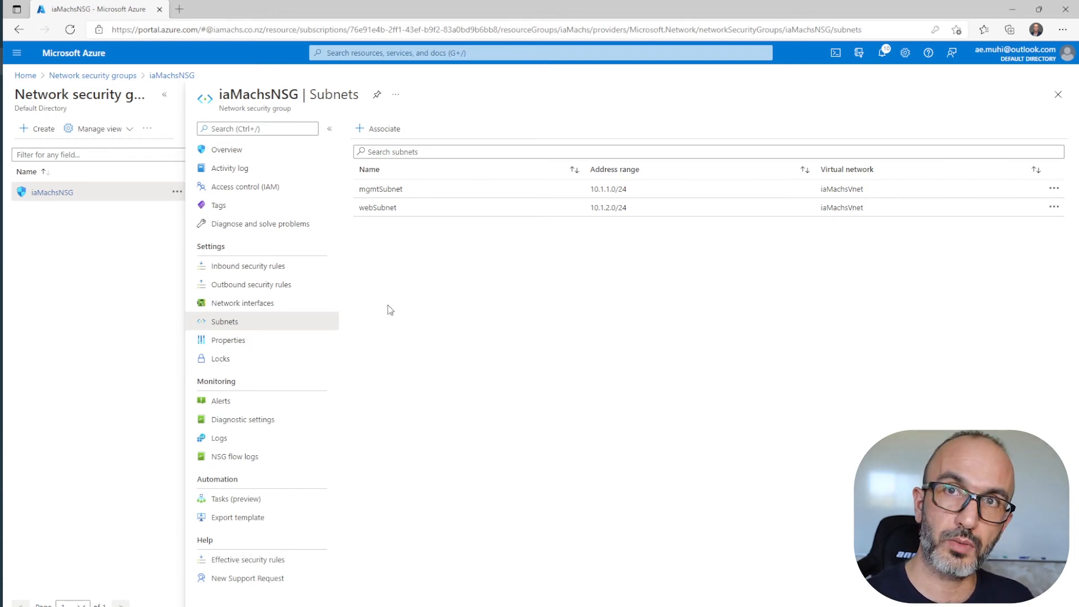
Examine the inbound port rules applied to the network interfaces of virtual machines iaMachsmgmtVM and iaMachswebVM
click(26, 76)
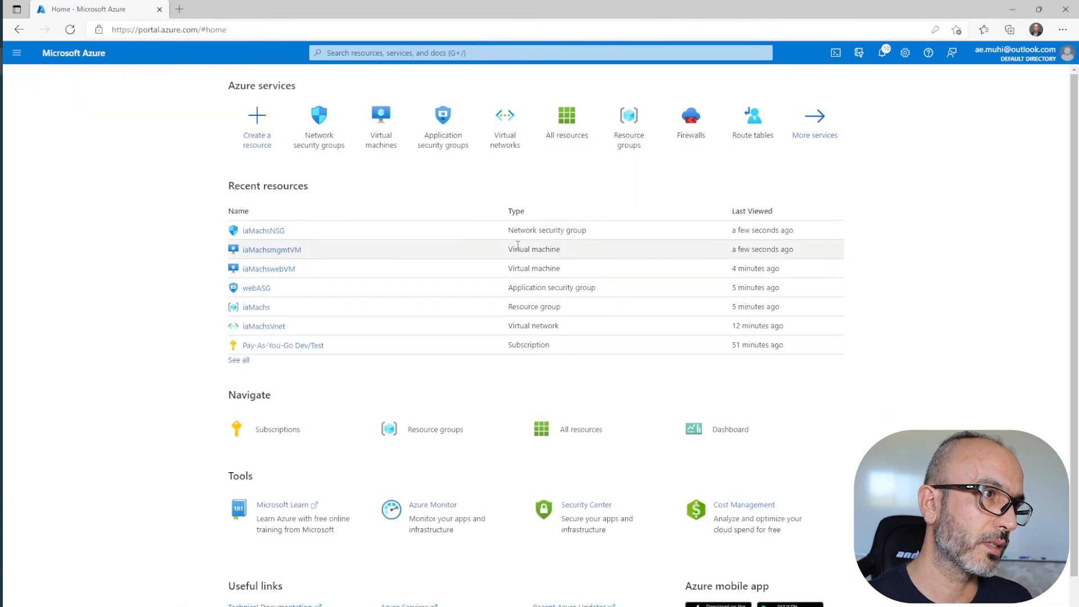
click(382, 138)
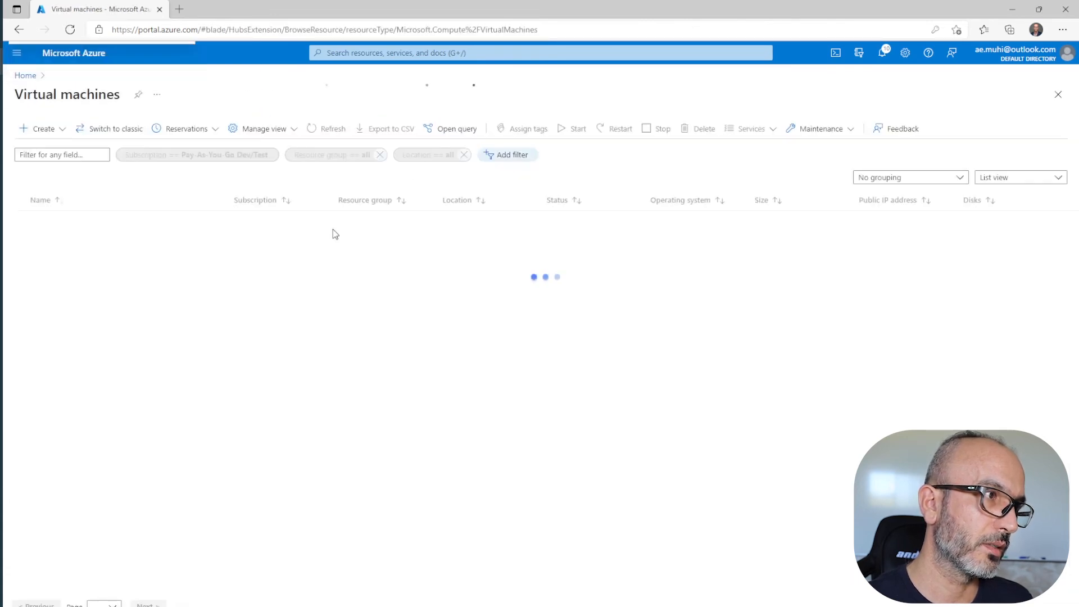
click(89, 221)
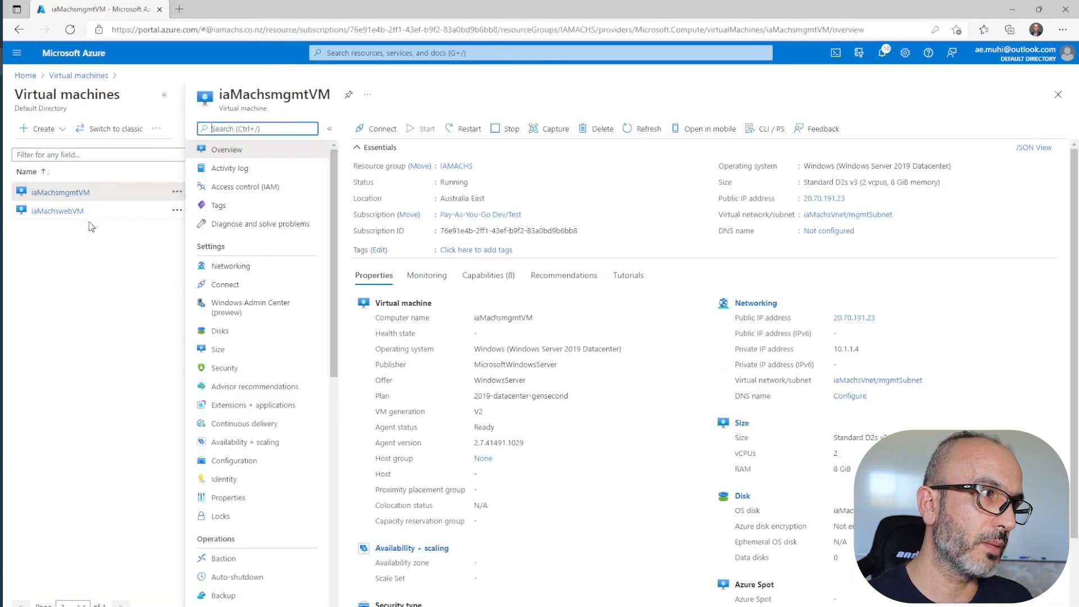
click(230, 266)
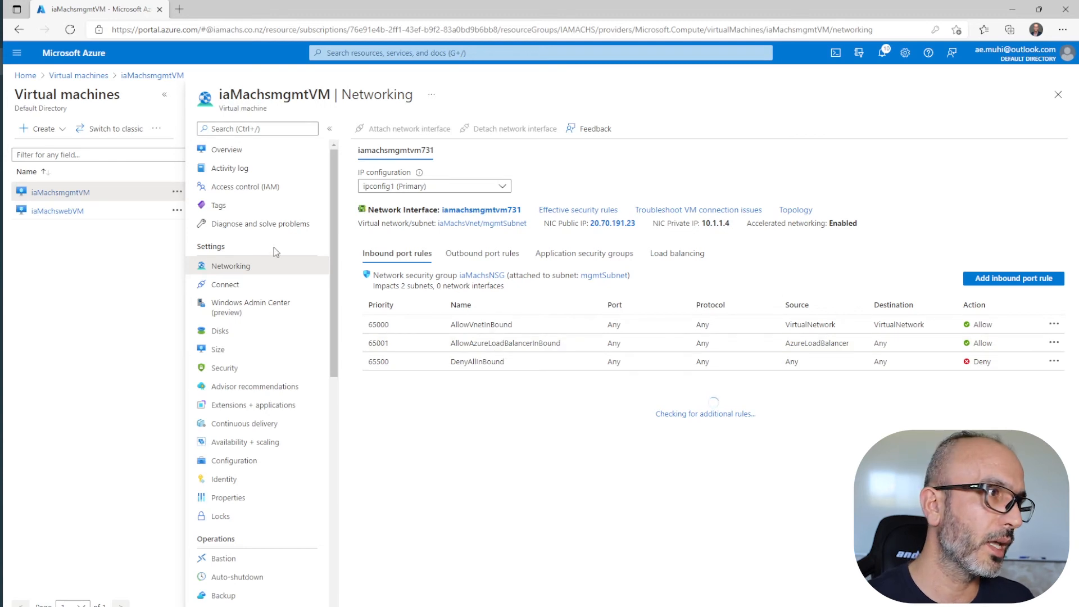
click(40, 211)
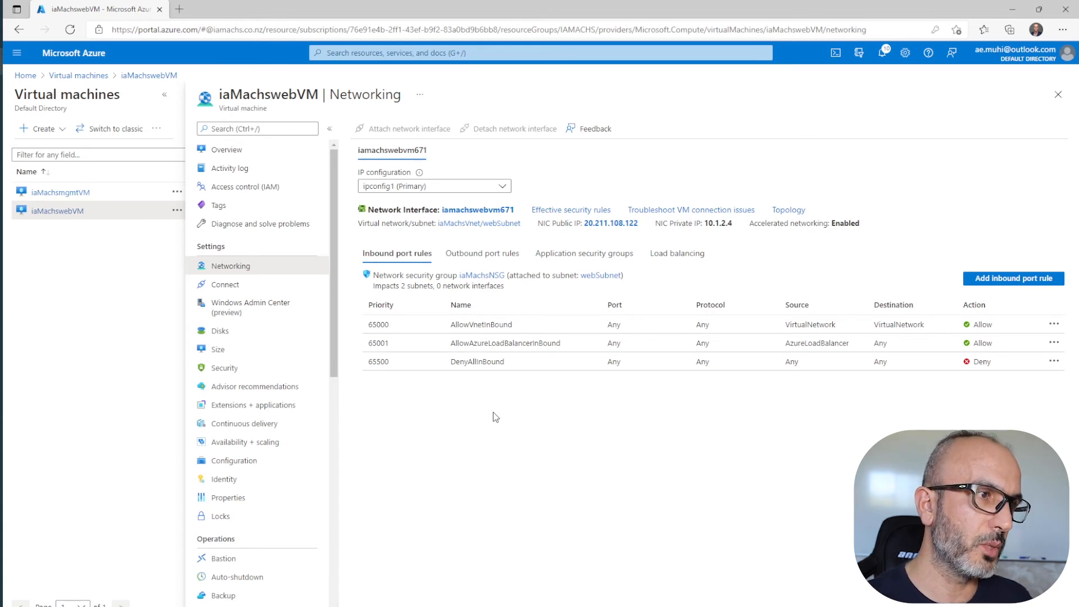
Switch to the Downloads folder in File Explorer and try a remote desktop connection using iaMachsmgmtVM.rdp
click(1, 84)
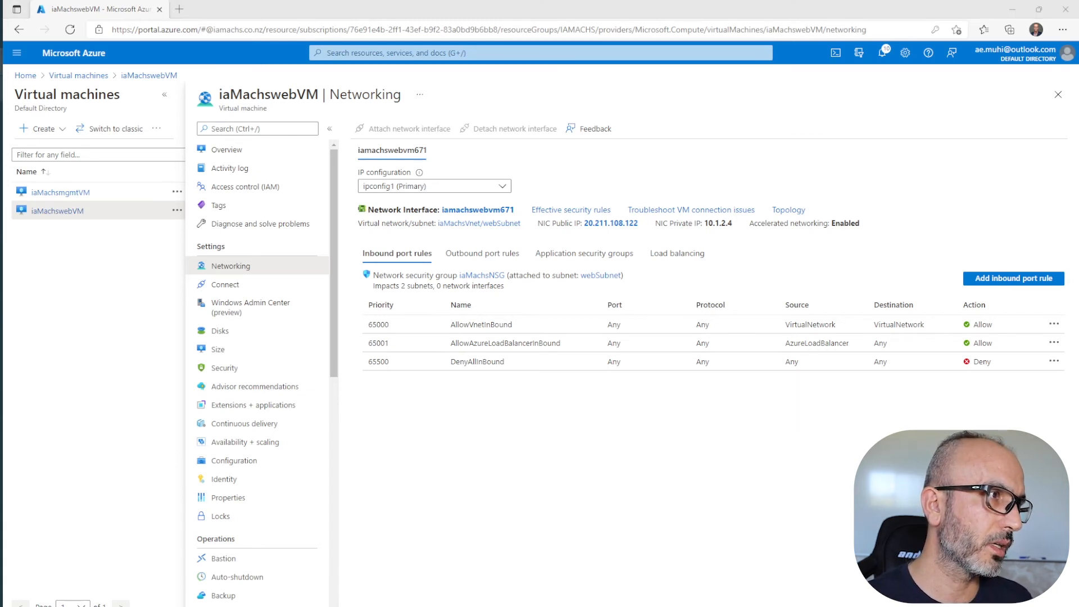
key(alt+Tab)
double_click(224, 308)
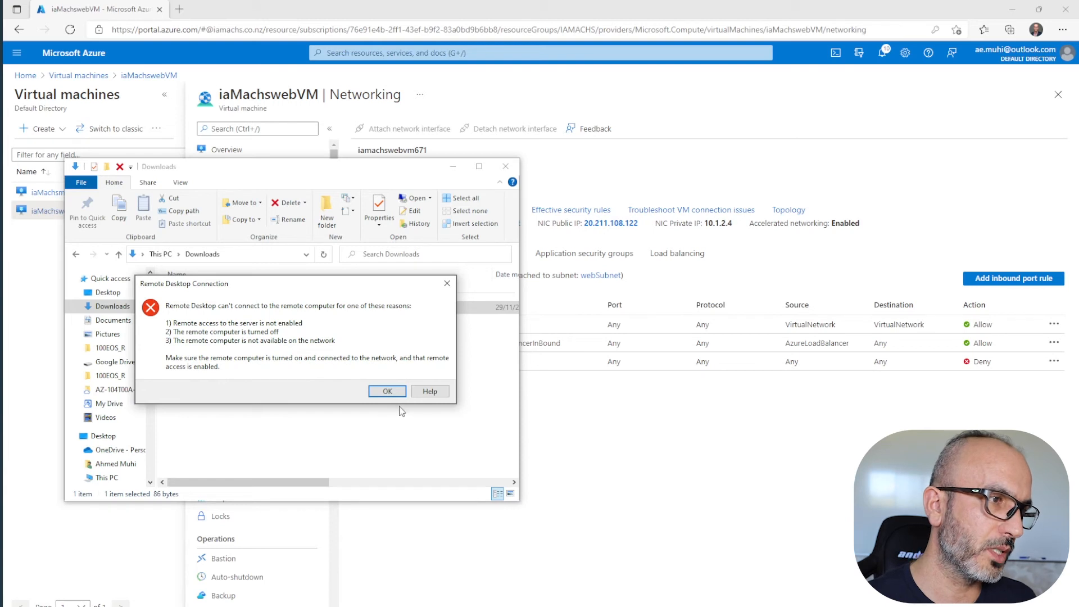
click(387, 391)
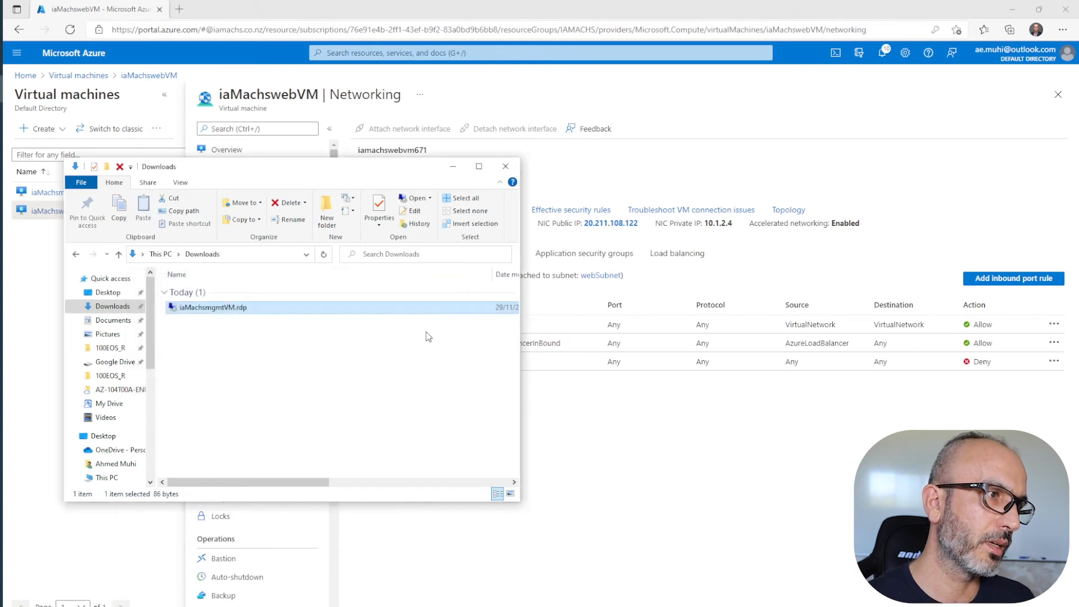
click(453, 166)
Test browser access to iaMachswebVM's public address 20.211.108.122, reload the page, and return to the portal
click(60, 211)
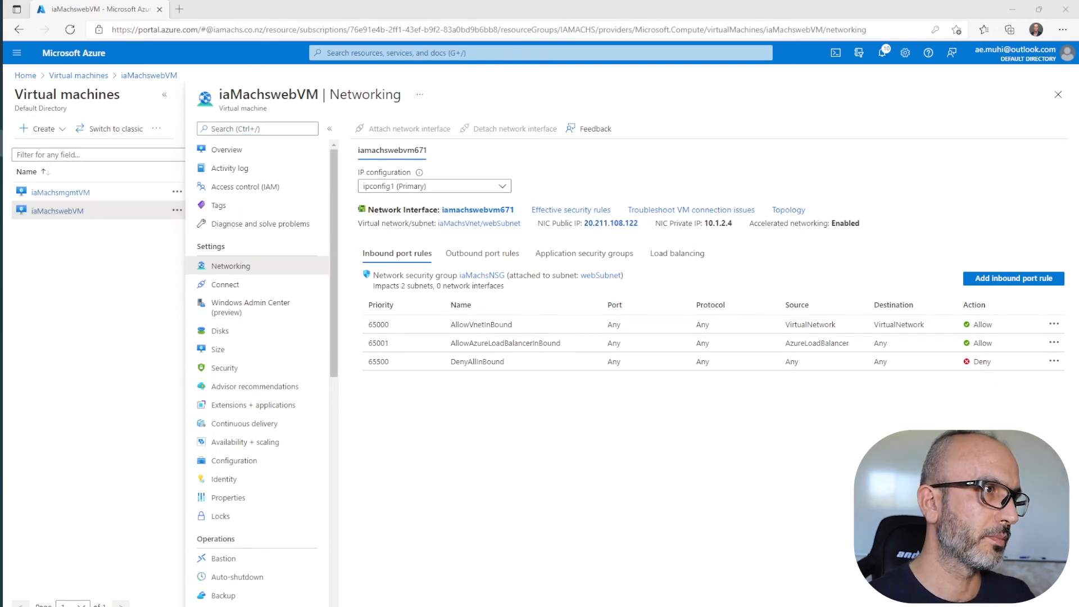
key(ctrl+t)
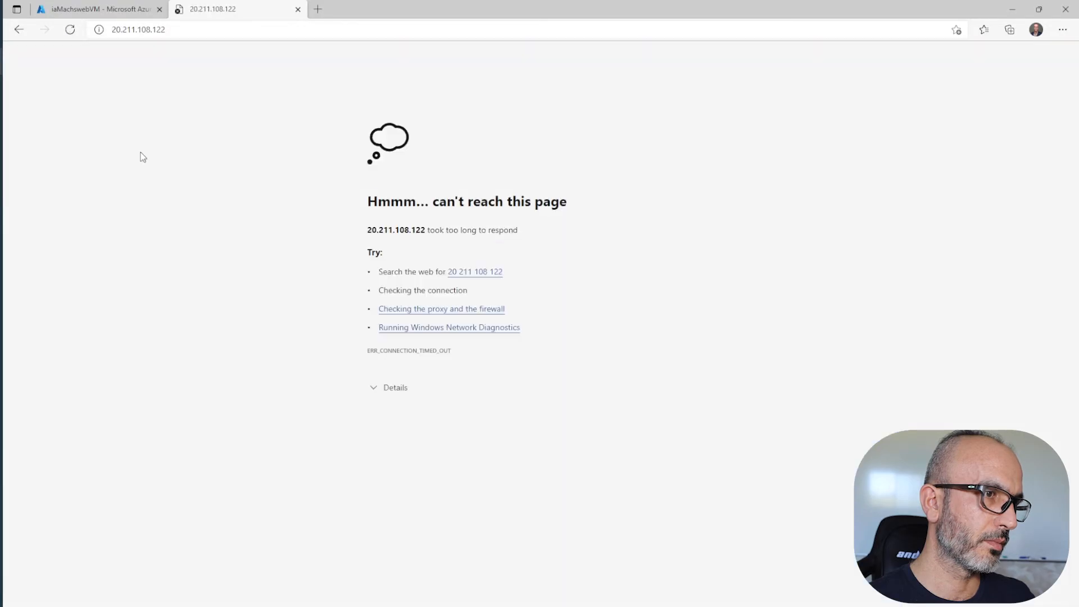
key(F5)
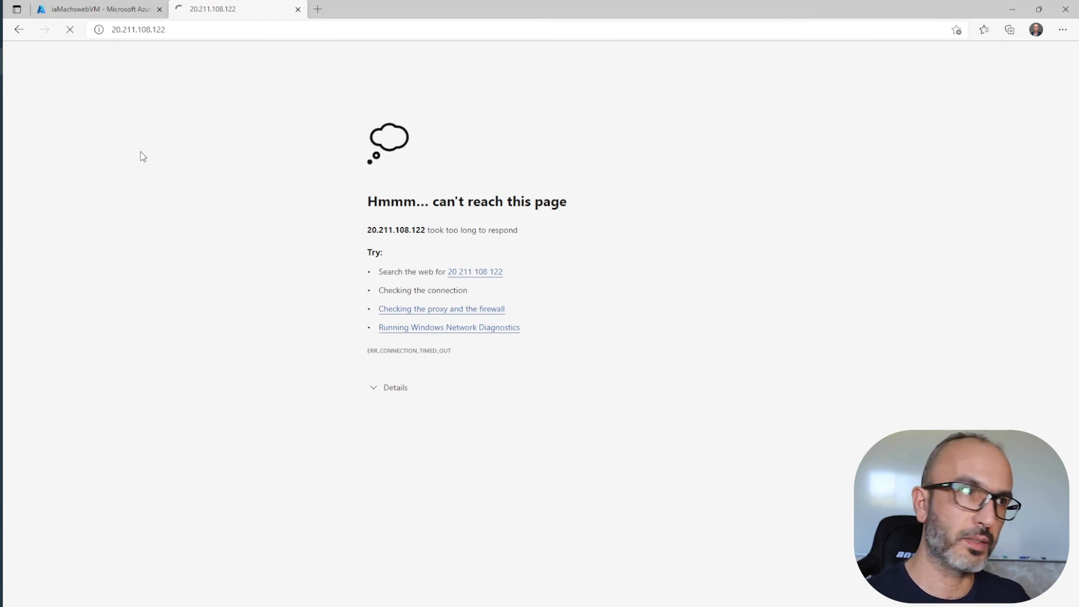
click(98, 9)
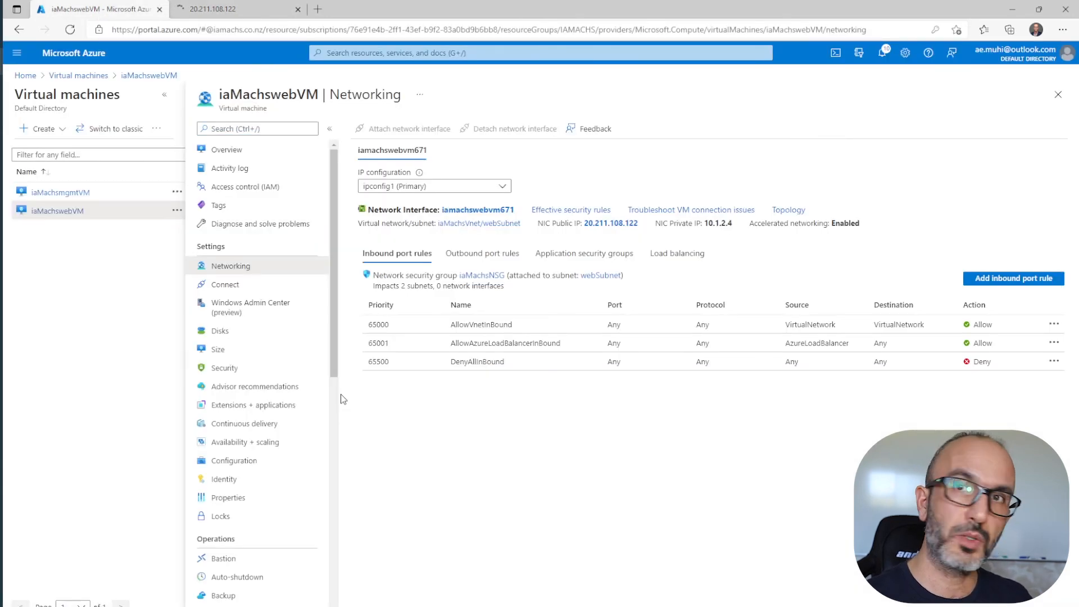
Open the inbound security rules of network security group iaMachsNSG
click(25, 75)
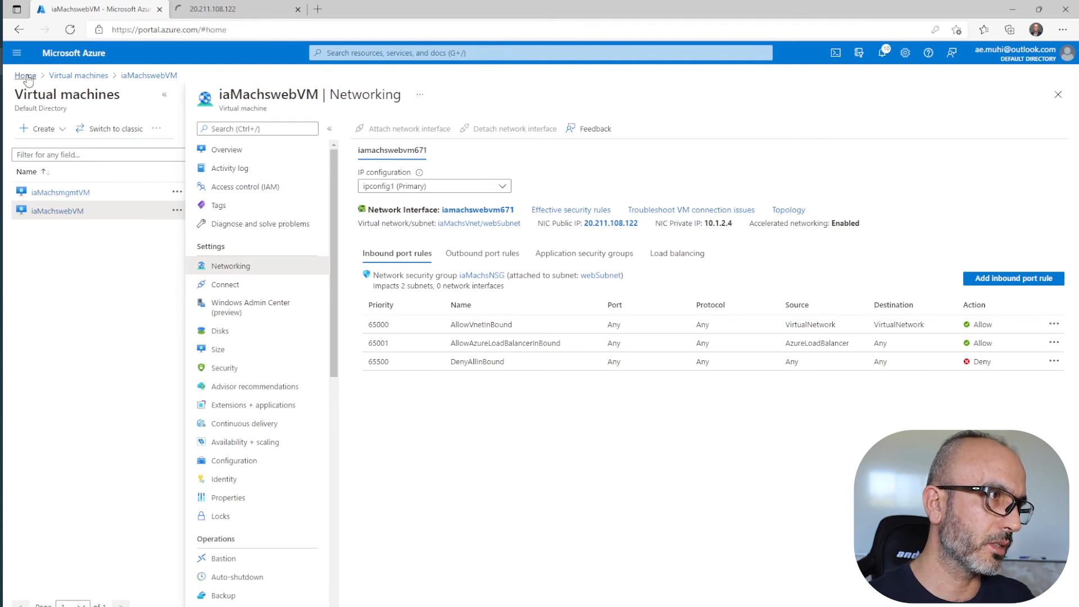
click(379, 134)
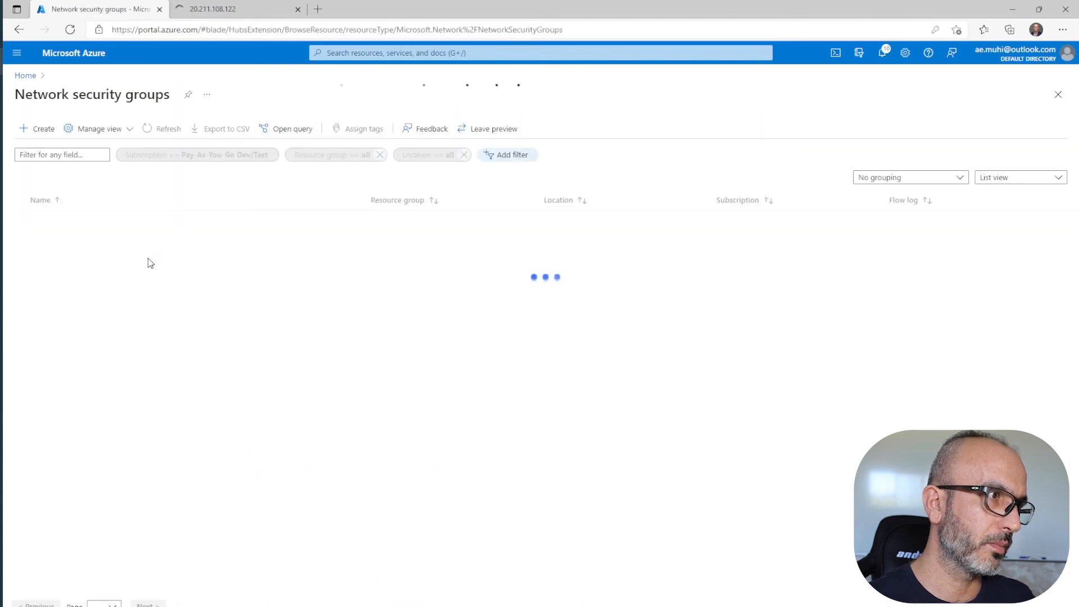
click(71, 222)
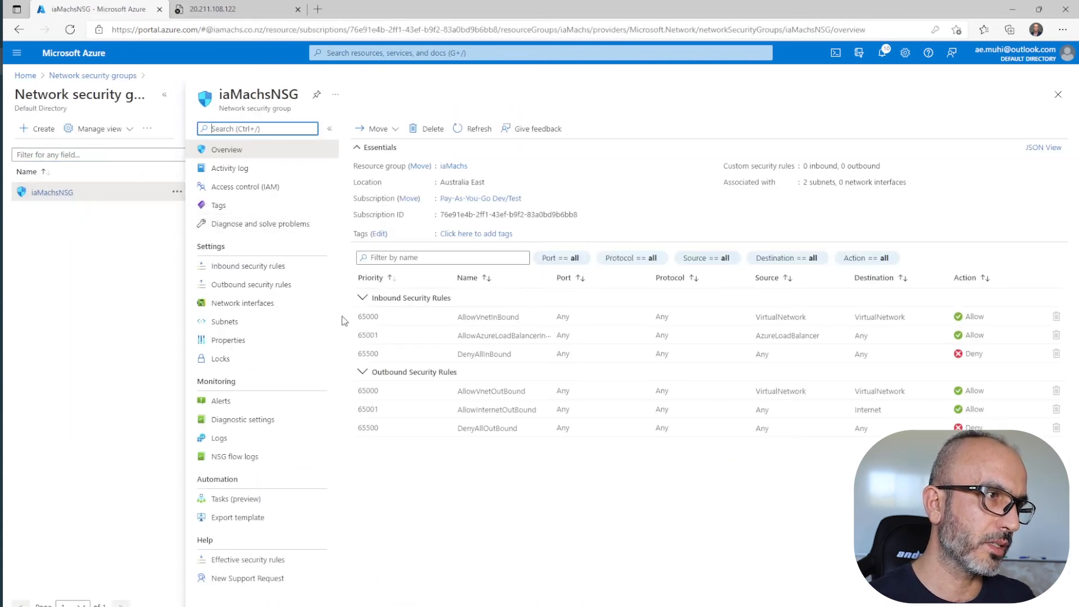
click(248, 268)
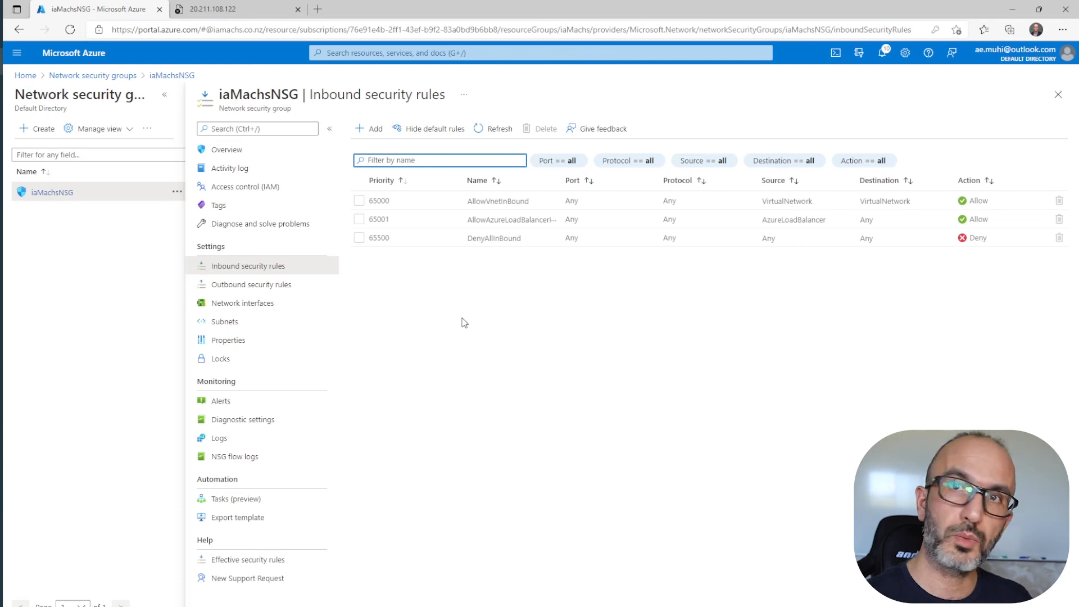
Start a new inbound security rule in iaMachsNSG with application security group mgmtASG as its destination
click(370, 131)
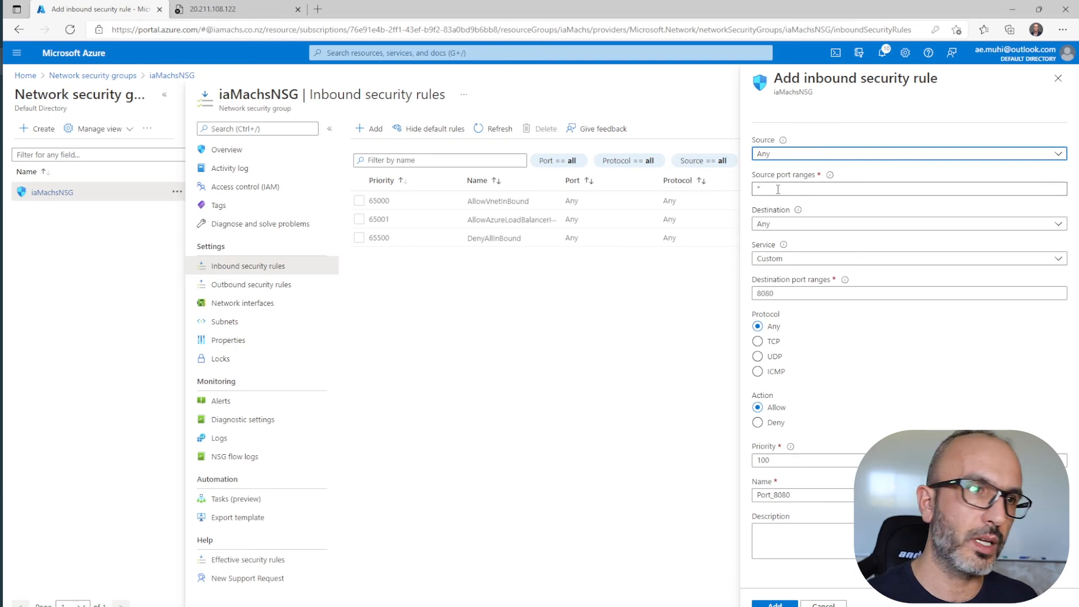
click(783, 224)
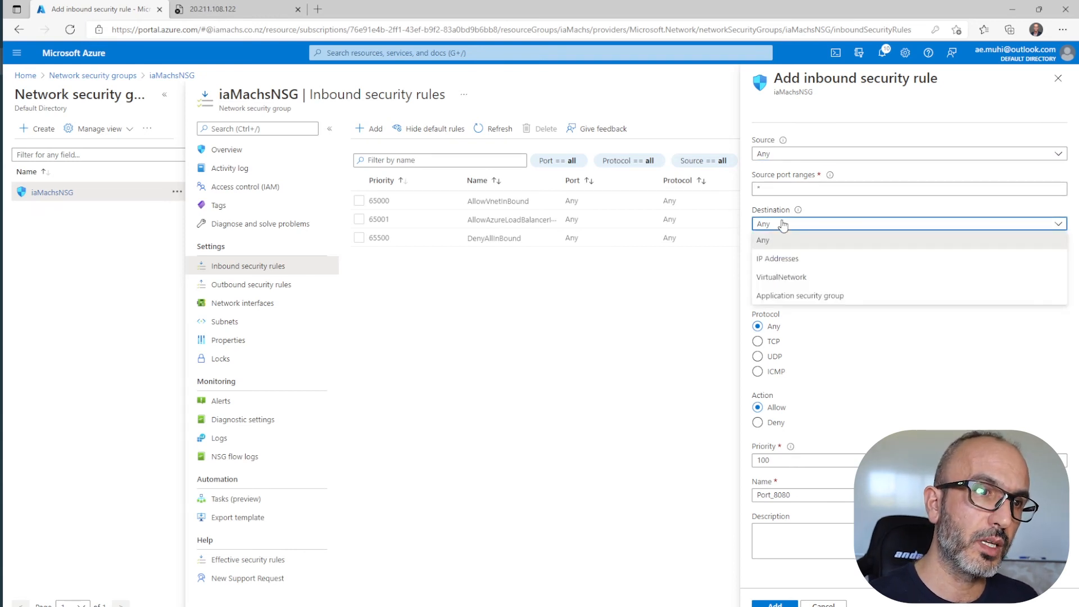
click(813, 297)
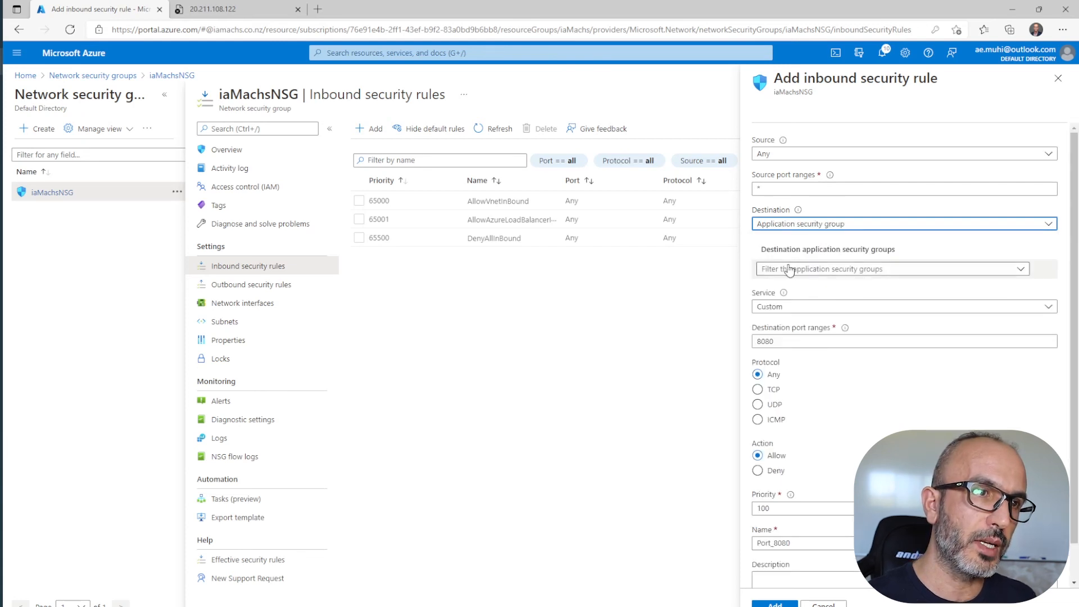
click(789, 270)
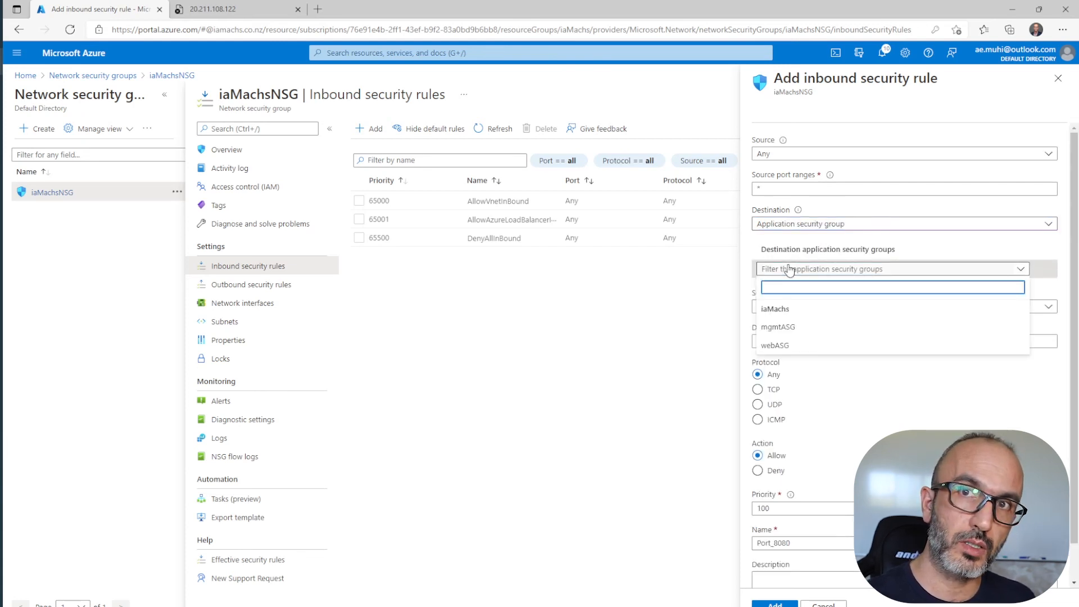
click(789, 328)
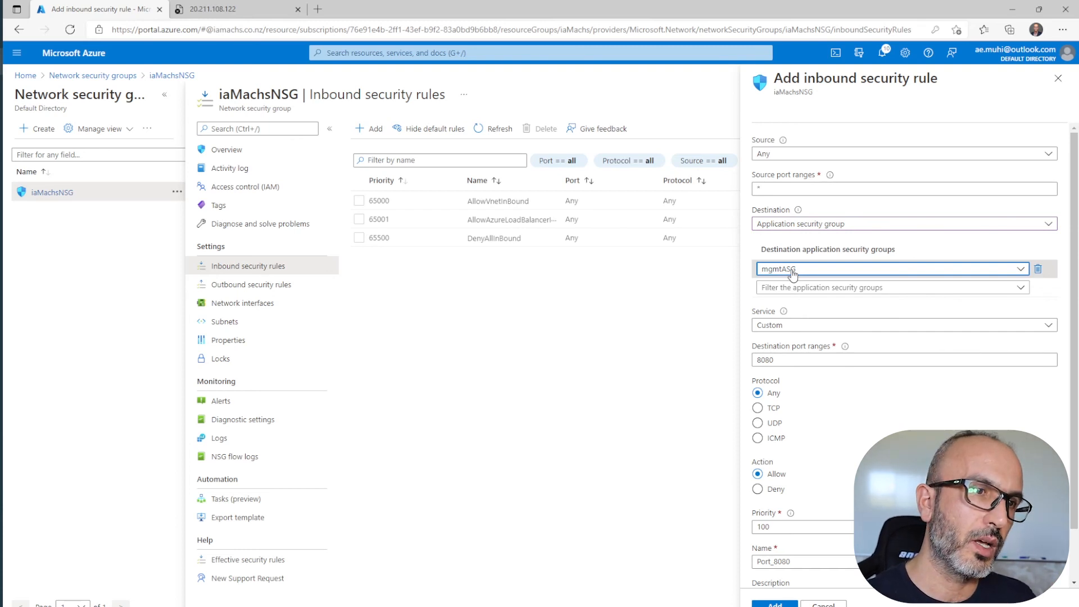
Set the new rule's destination port range to 3389 and its protocol to TCP
double_click(784, 360)
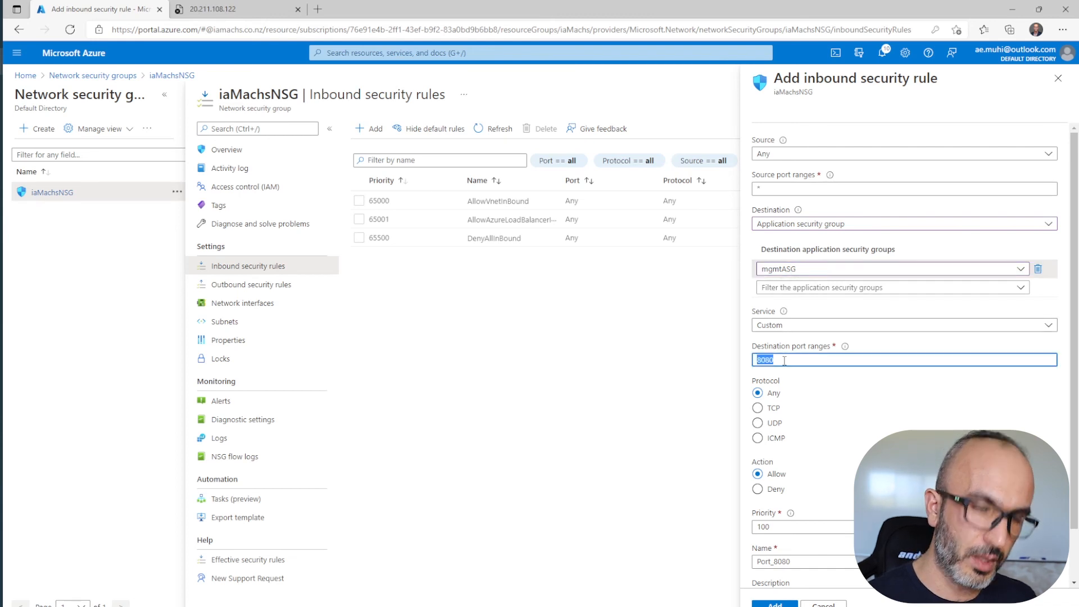
text(3389)
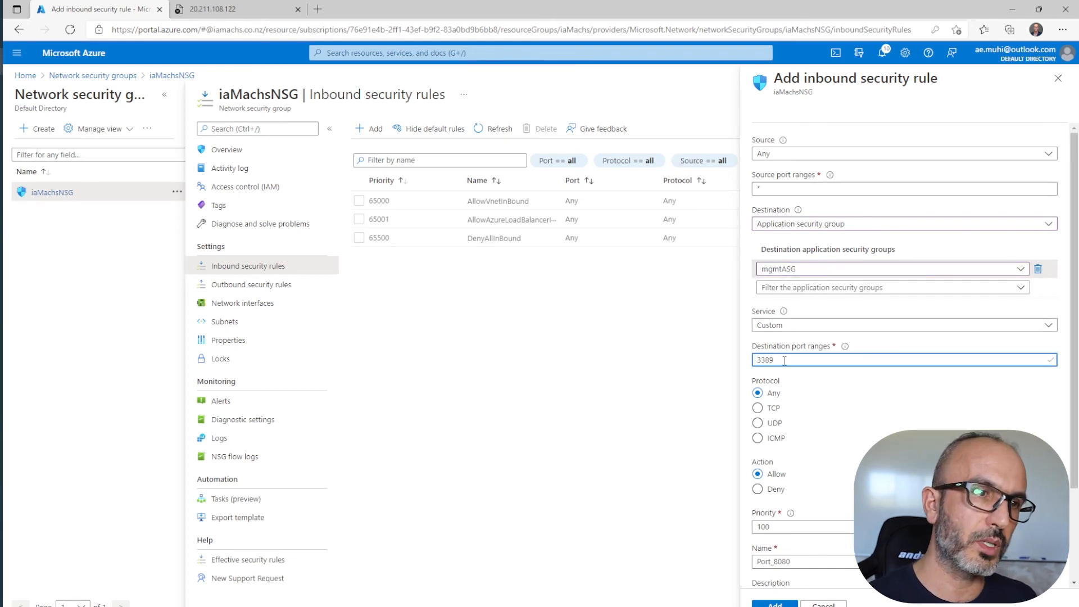
click(769, 408)
Name the port 3389 rule Allow_All_RDP and add it to iaMachsNSG
scroll(818, 549, down, 1)
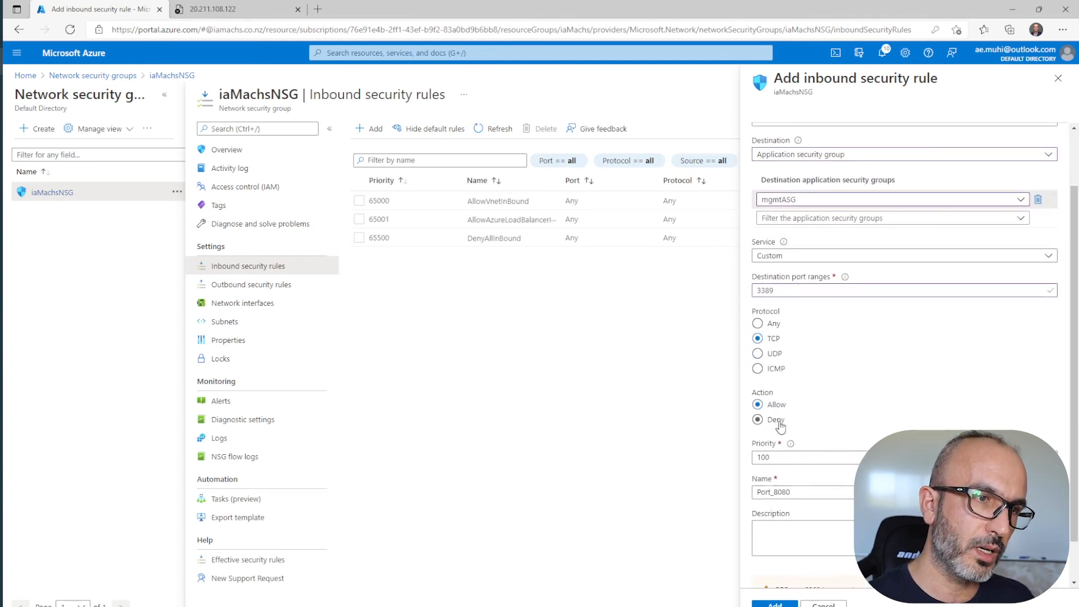
click(803, 493)
drag(804, 493, 737, 488)
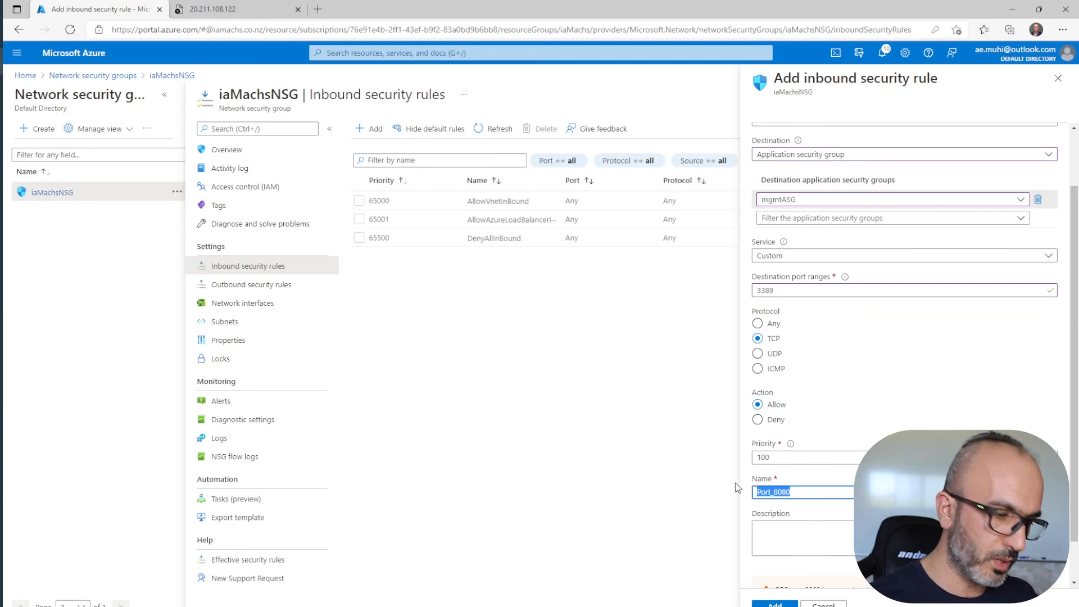
text(Allow)
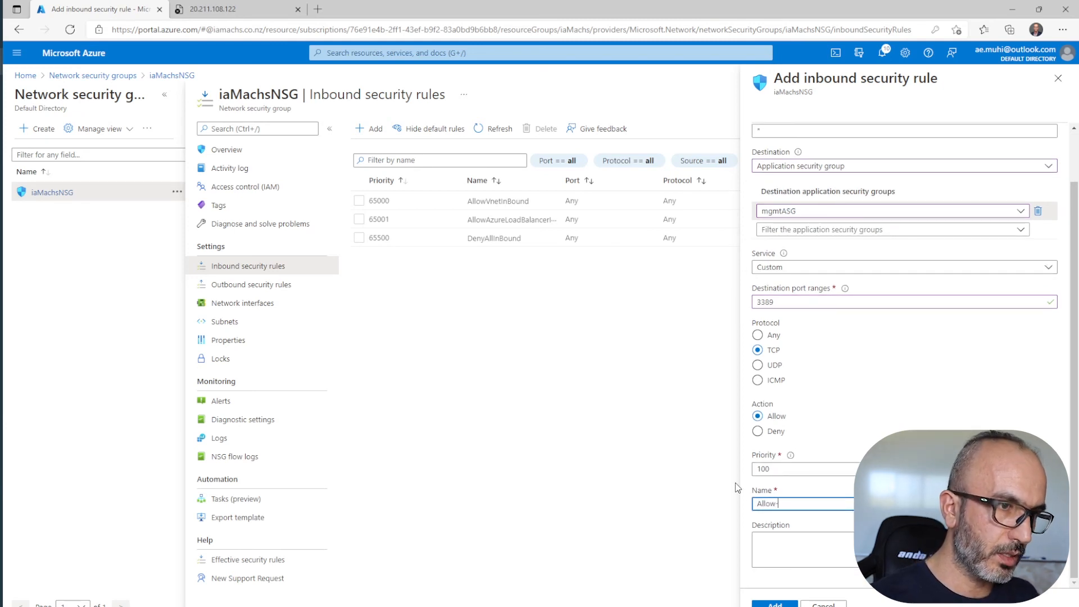
text(_All)
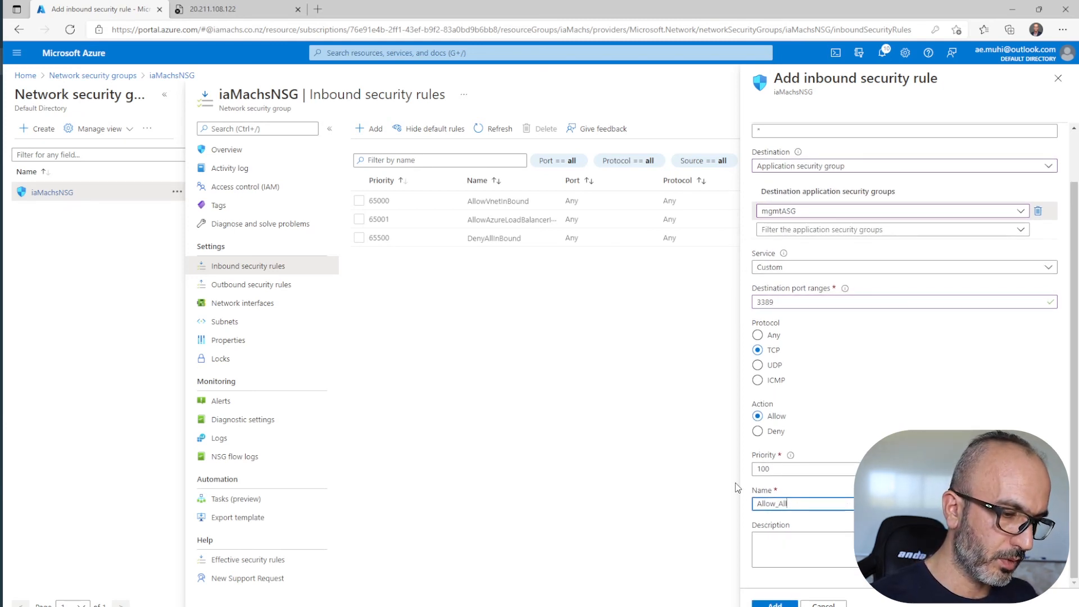
text(_RDP)
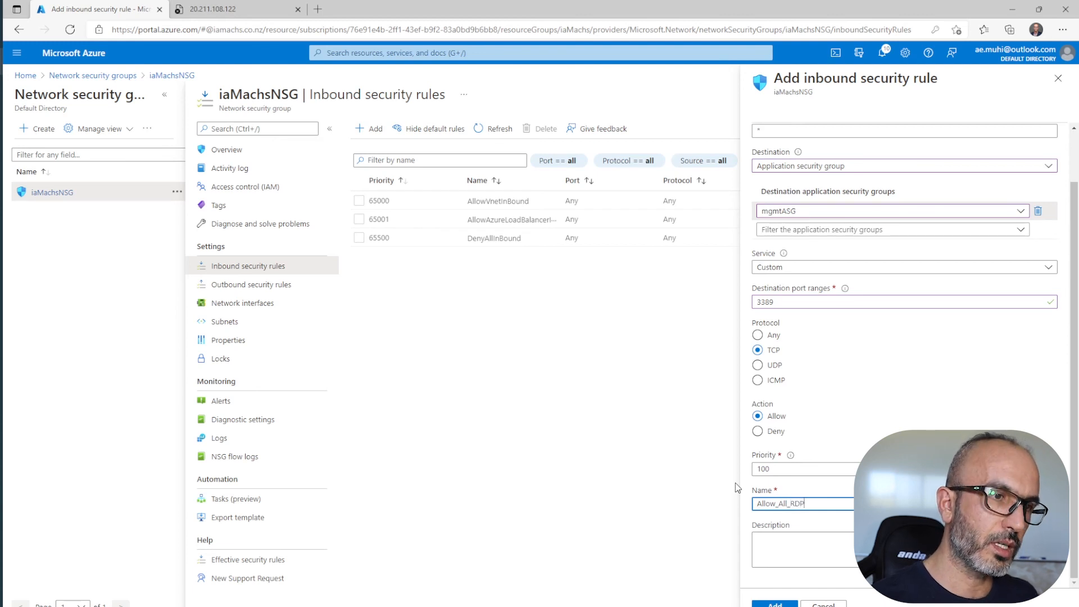
key(Return)
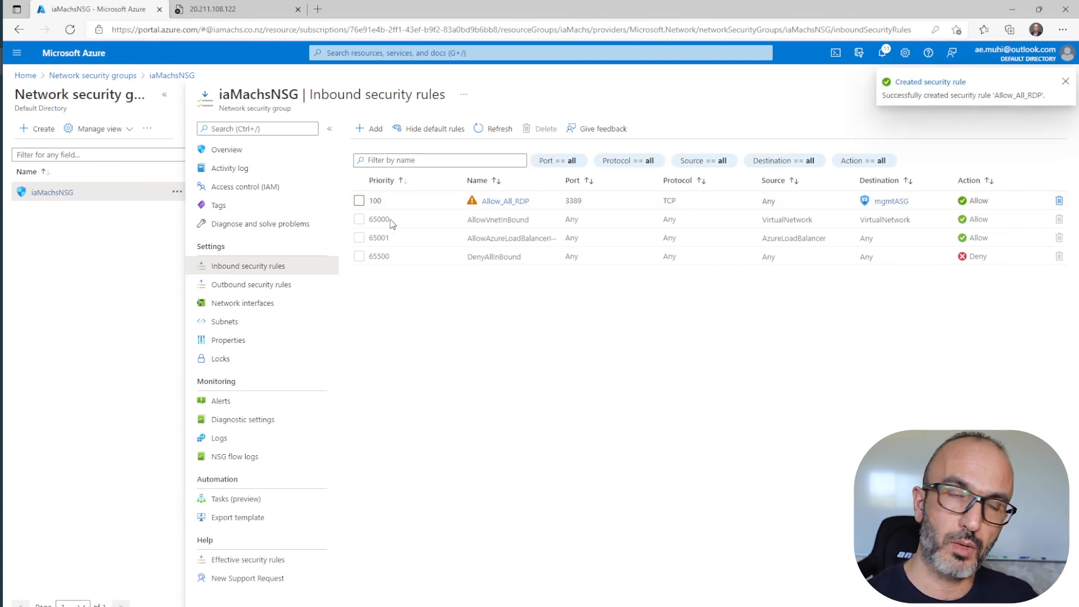
Start another inbound security rule in iaMachsNSG with application security group webASG as its destination
click(372, 132)
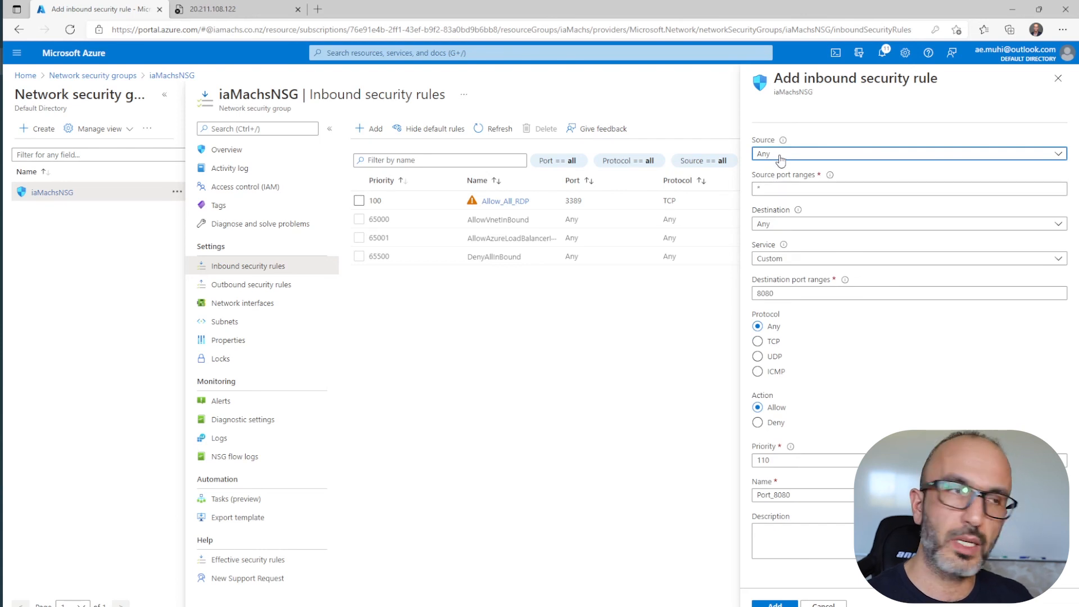
click(784, 224)
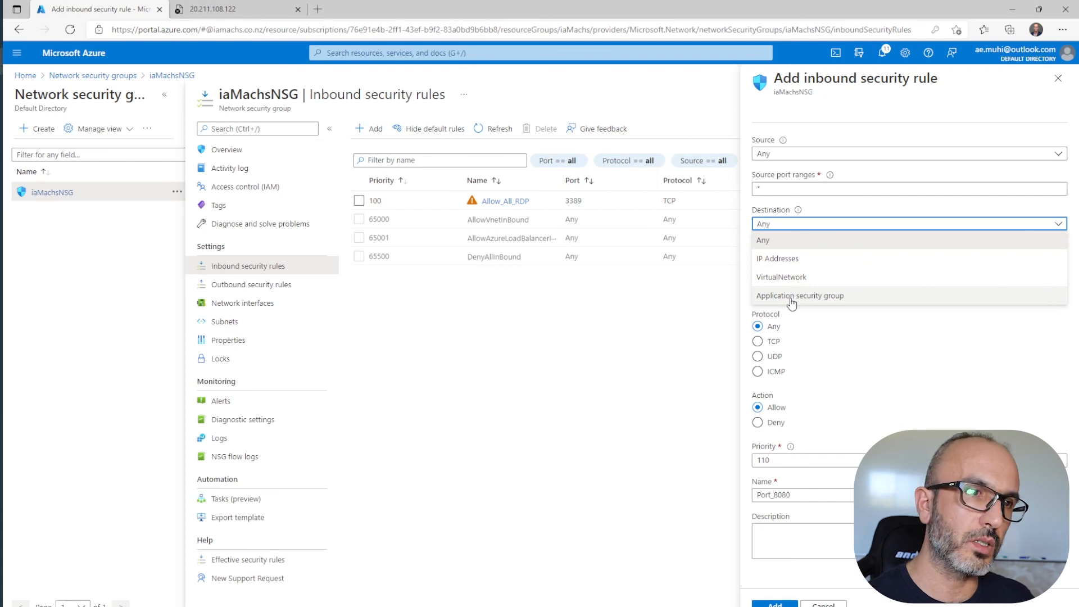
click(792, 296)
click(791, 269)
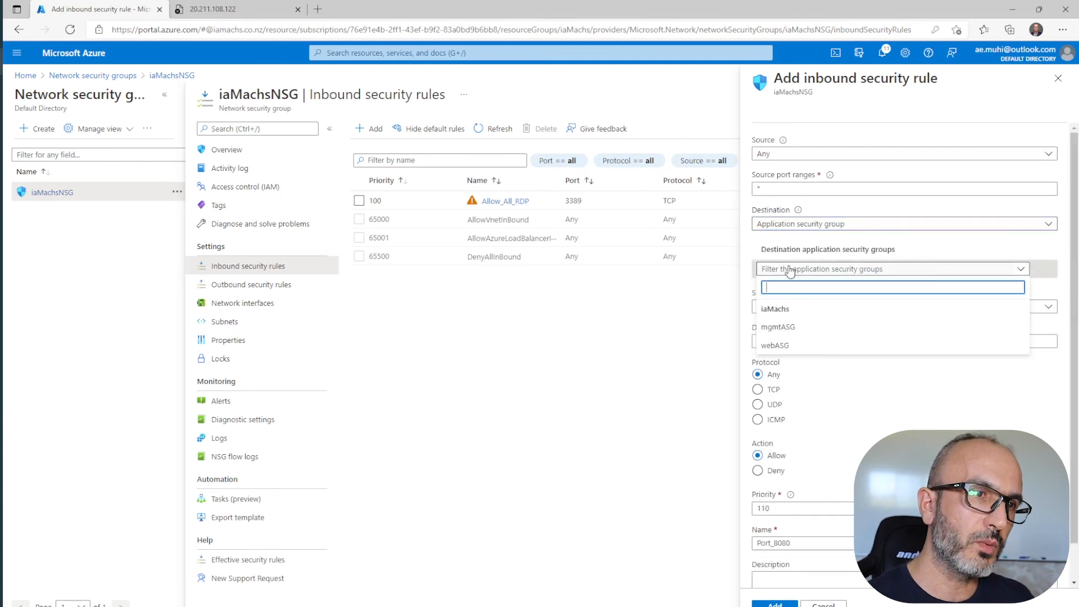
click(789, 346)
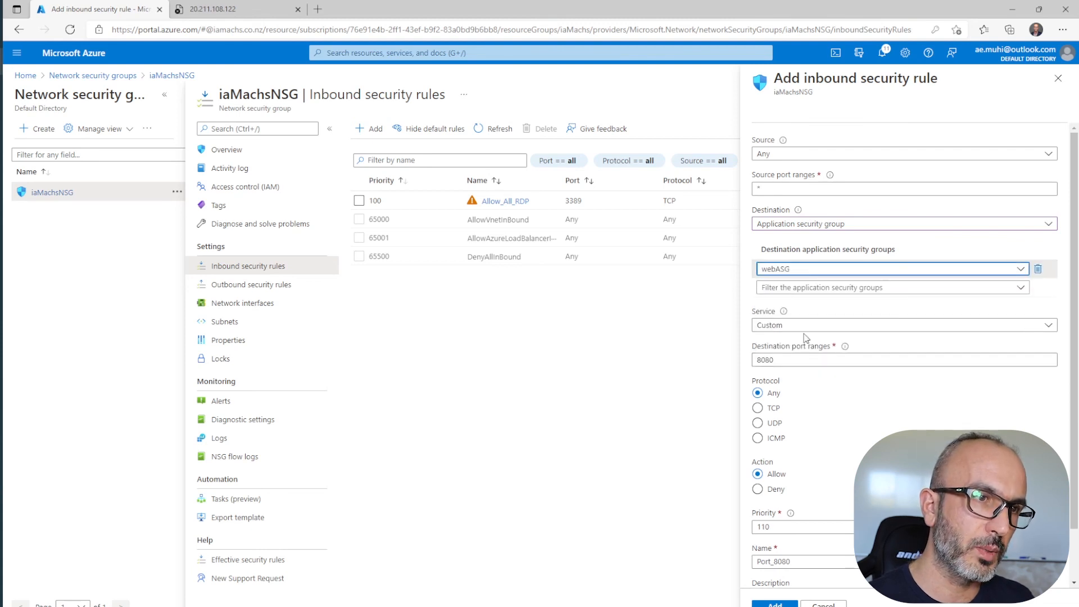
Set the webASG rule's destination port ranges to 80,443 and its protocol to TCP
click(785, 360)
double_click(785, 360)
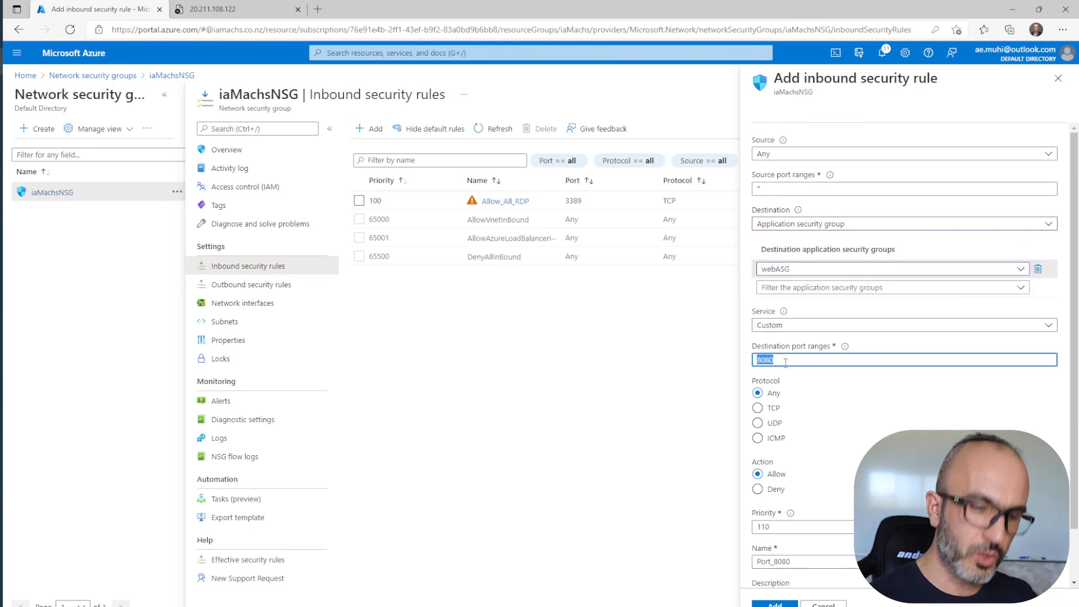
text(80)
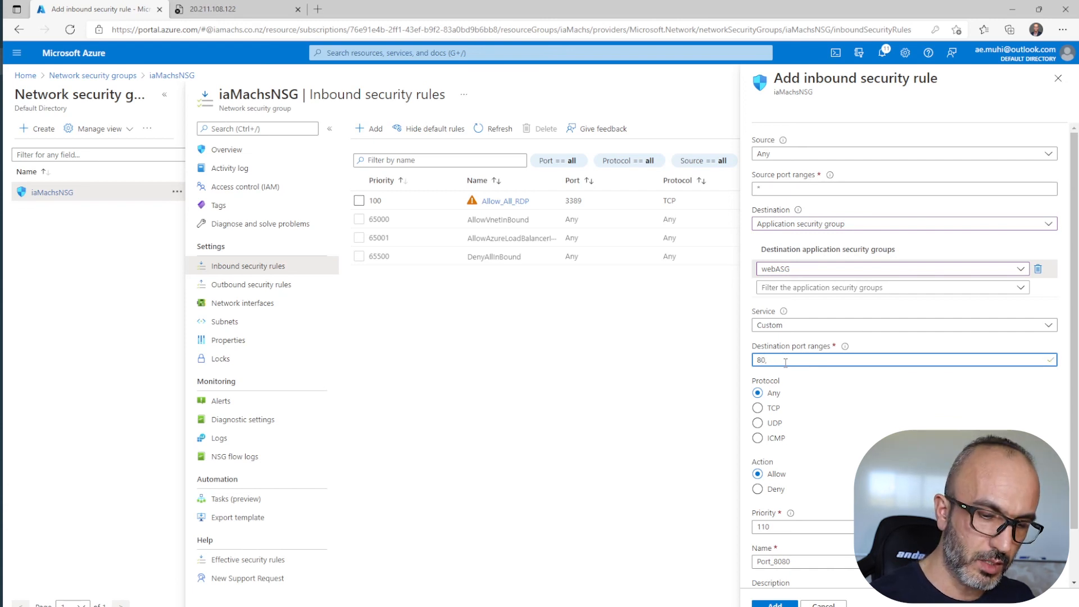
text(,443)
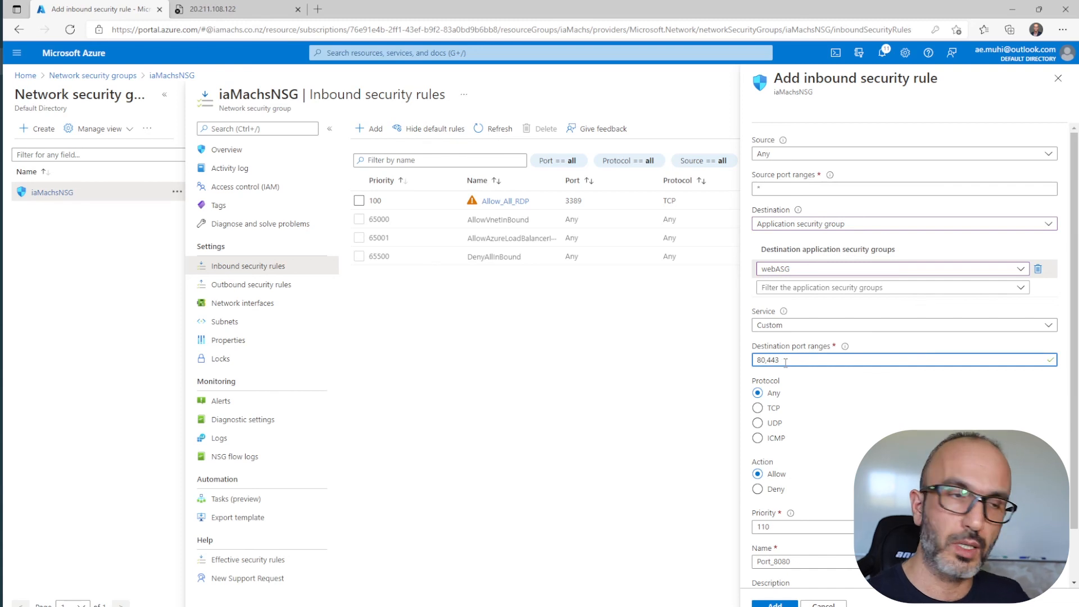
click(771, 408)
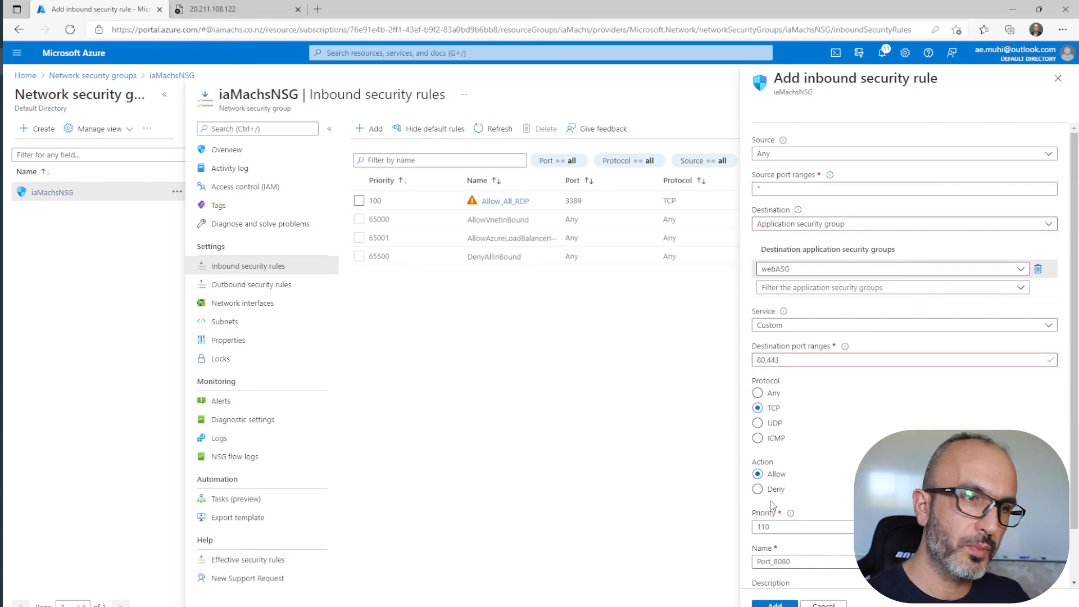
Name the webASG rule Allow_All_Web and add it to iaMachsNSG
drag(818, 563, 692, 554)
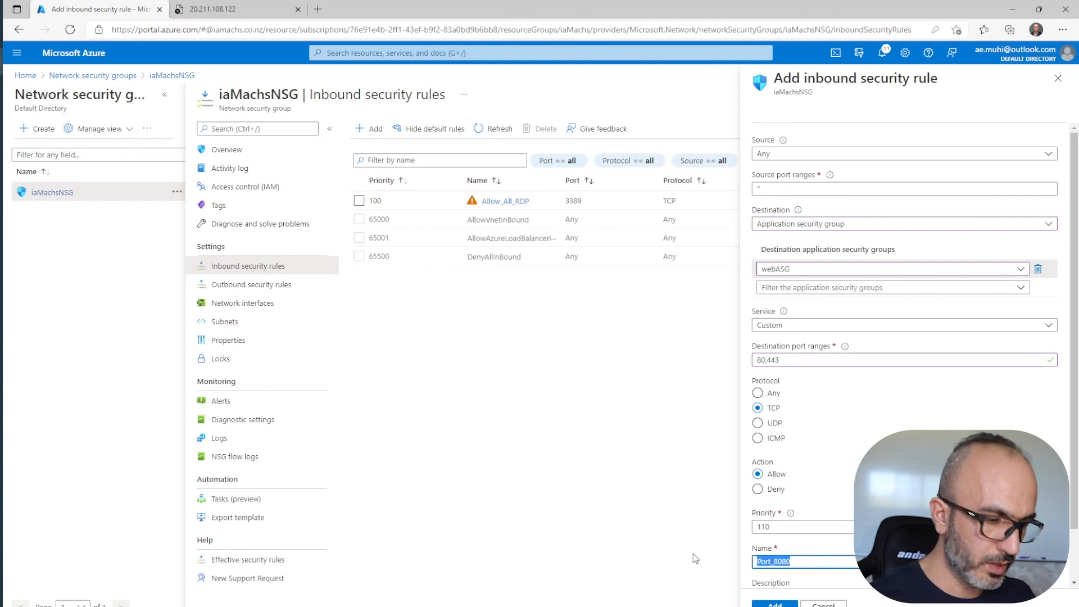
text(Allow_A)
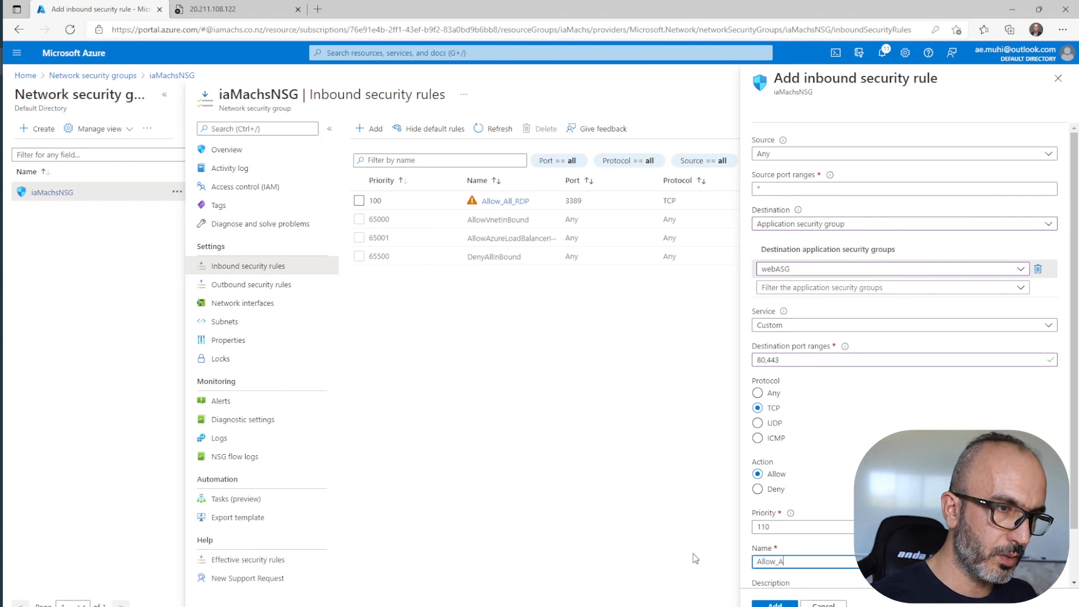
text(ll_HTT)
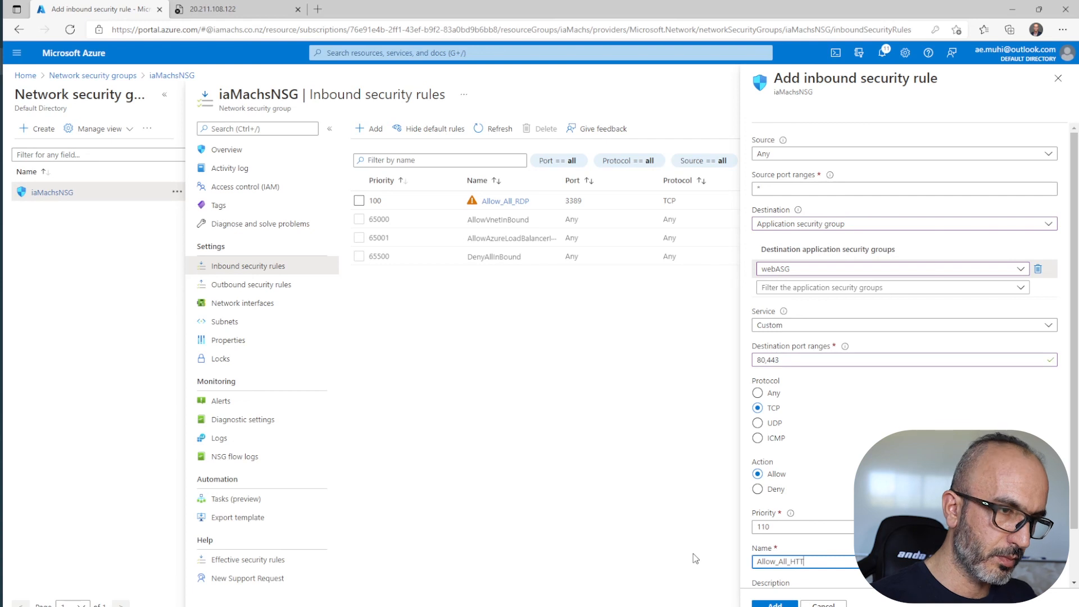
key(BackSpace)
key(BackSpace)
key(BackSpace)
text(Wen)
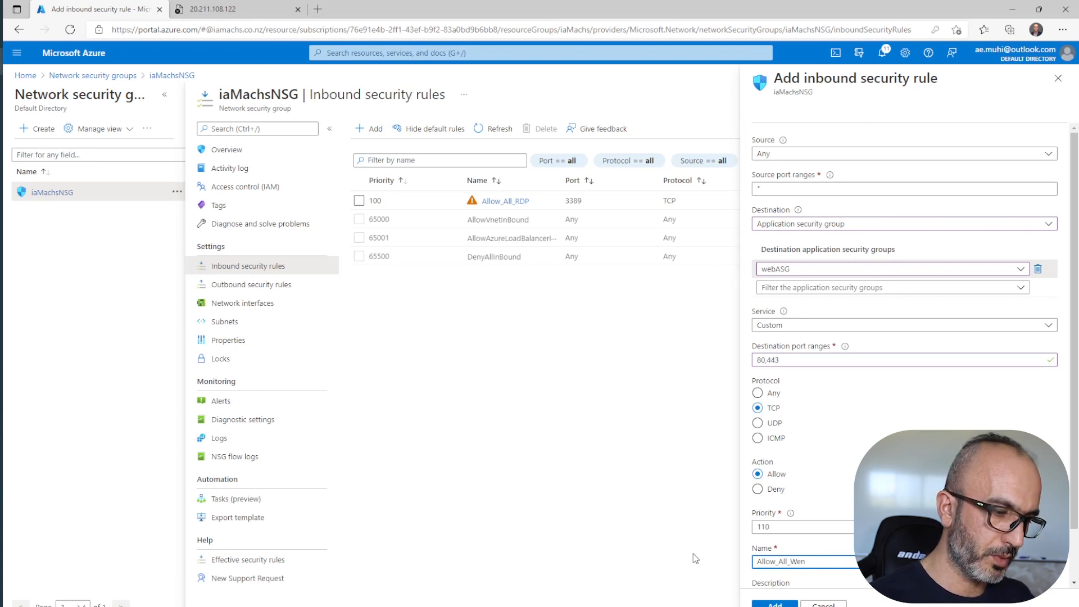
key(BackSpace)
text(b)
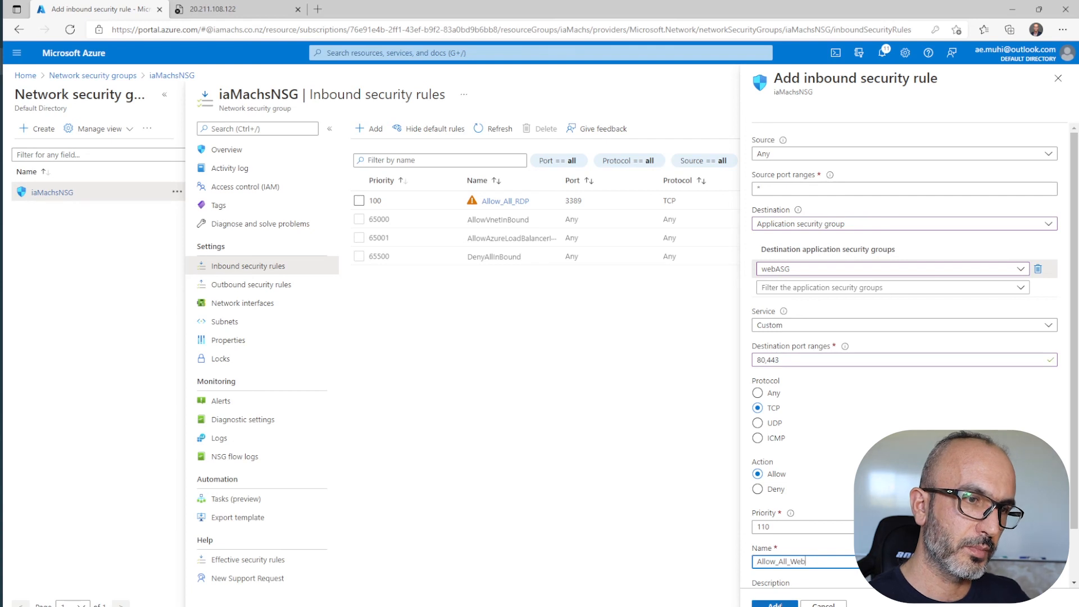
click(776, 603)
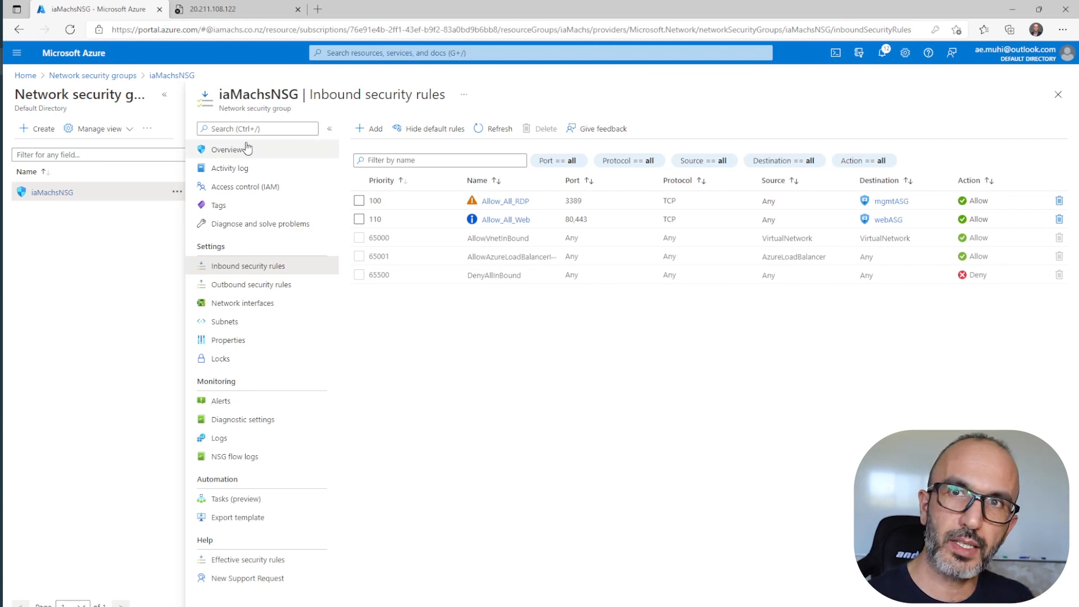
Retest browser access to 20.211.108.122, and switch to File Explorer to launch the remote desktop connection iaMachsmgmtVM.rdp
click(214, 9)
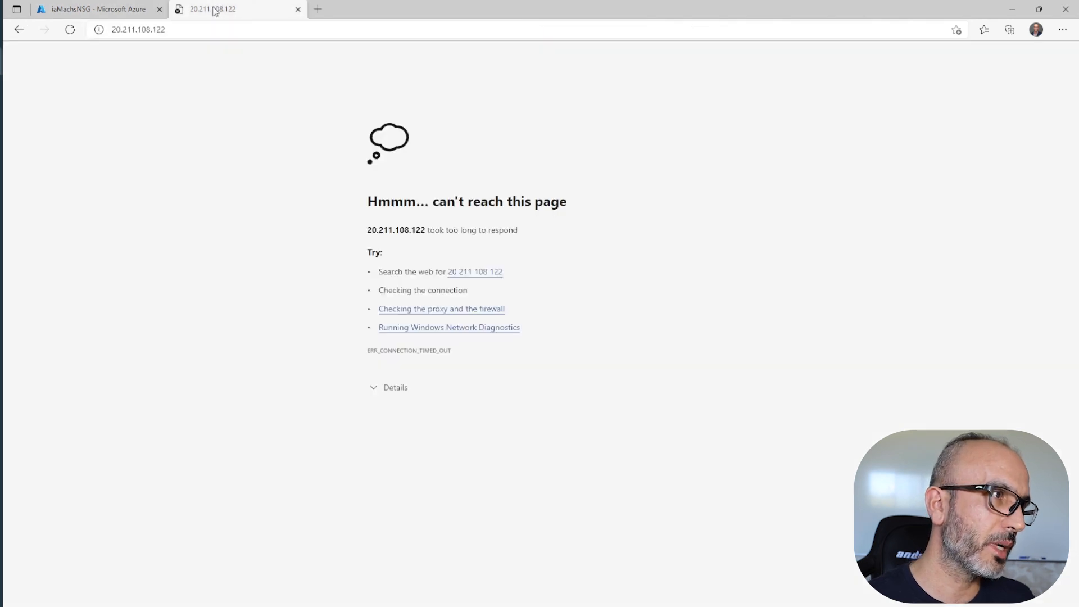
click(71, 30)
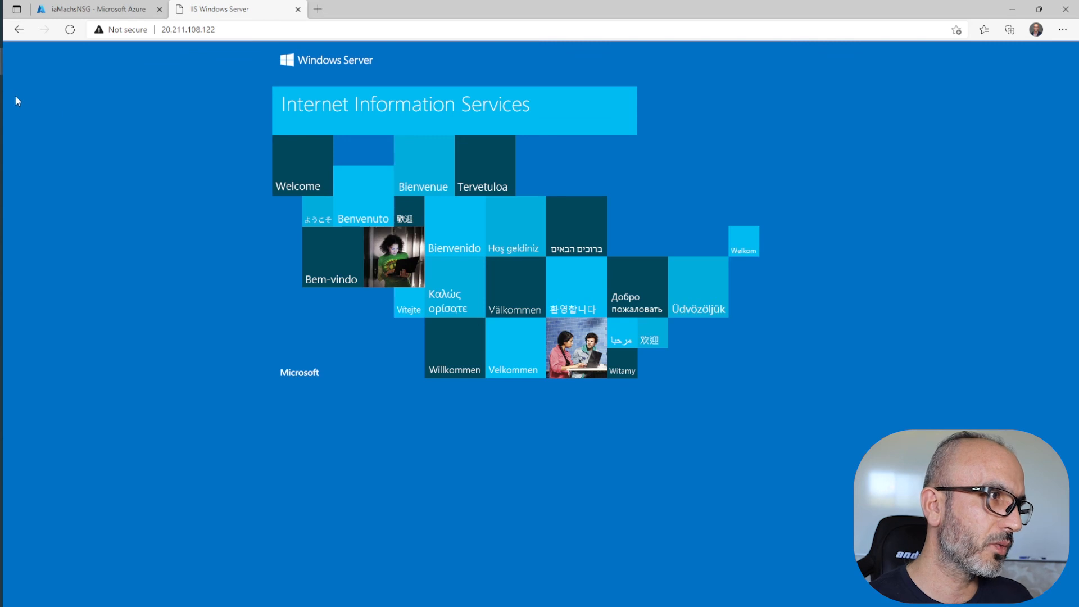
click(1, 88)
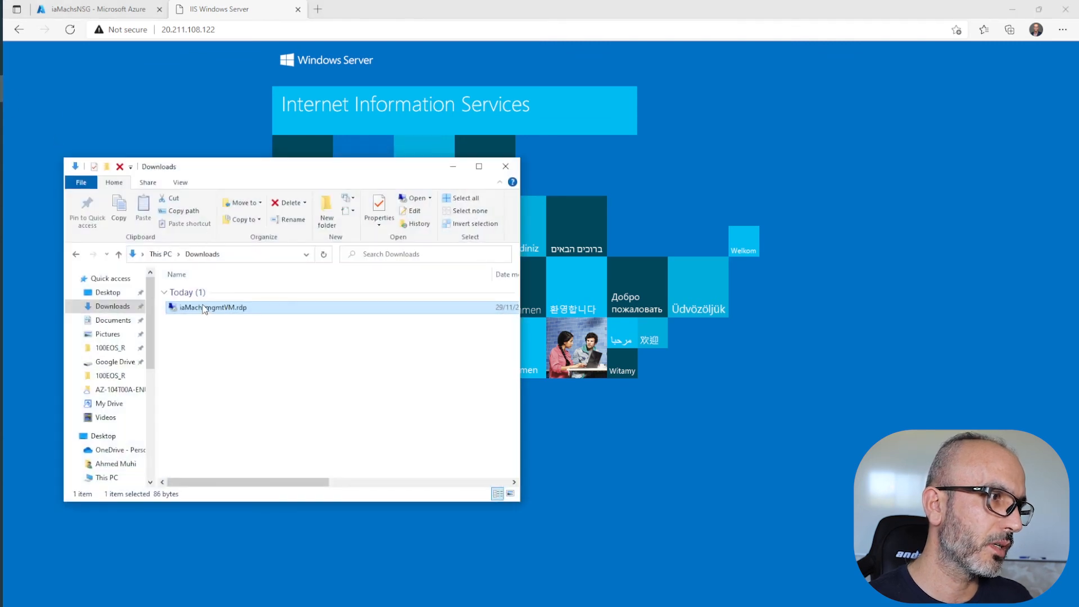
double_click(203, 309)
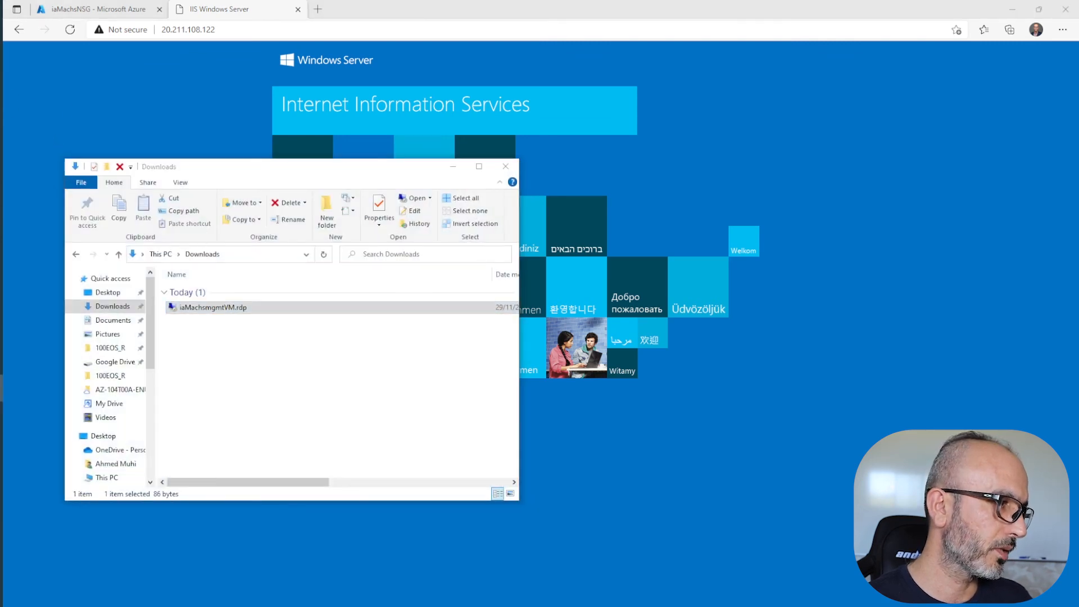